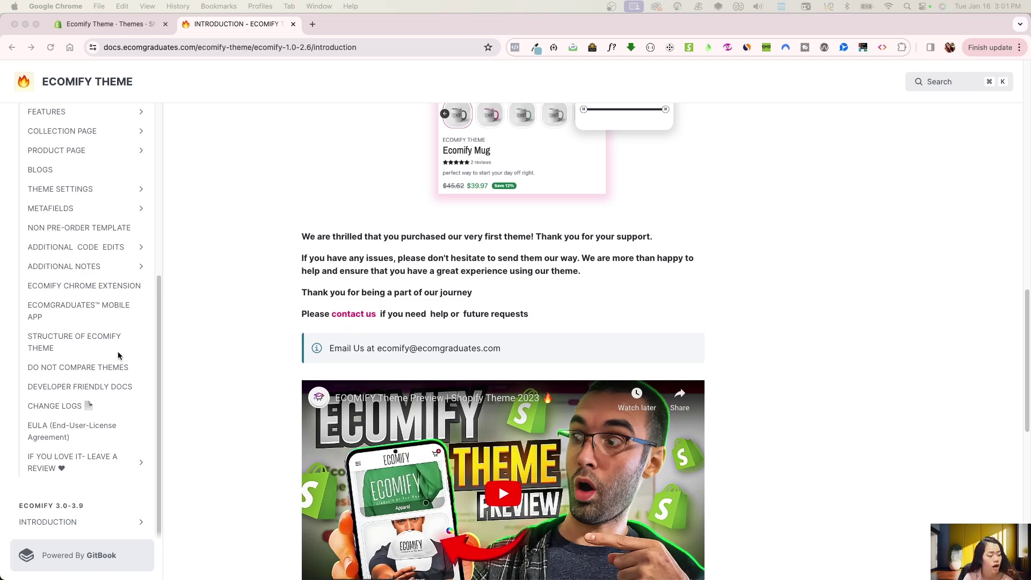
Go to the Ecomify 3.0–3.9 Introduction page, then its Change Logs page
scroll(129, 352, up, 5)
scroll(134, 353, up, 2)
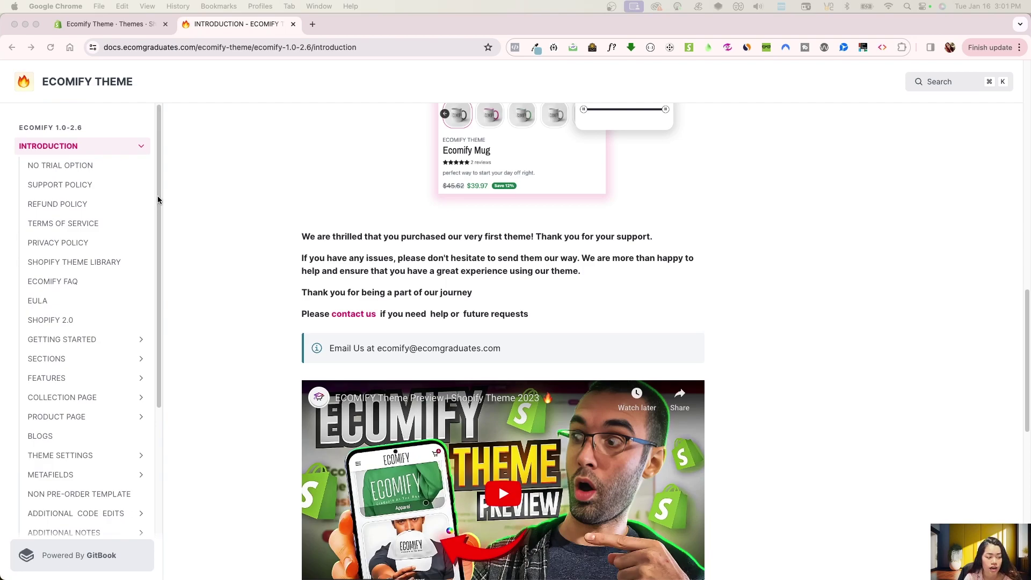
drag(158, 200, 168, 426)
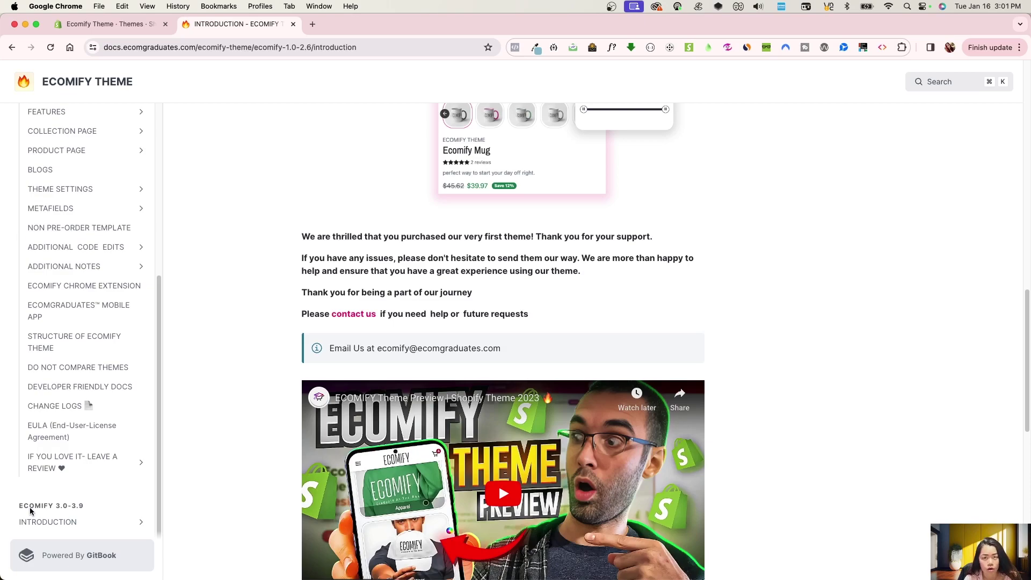
click(71, 522)
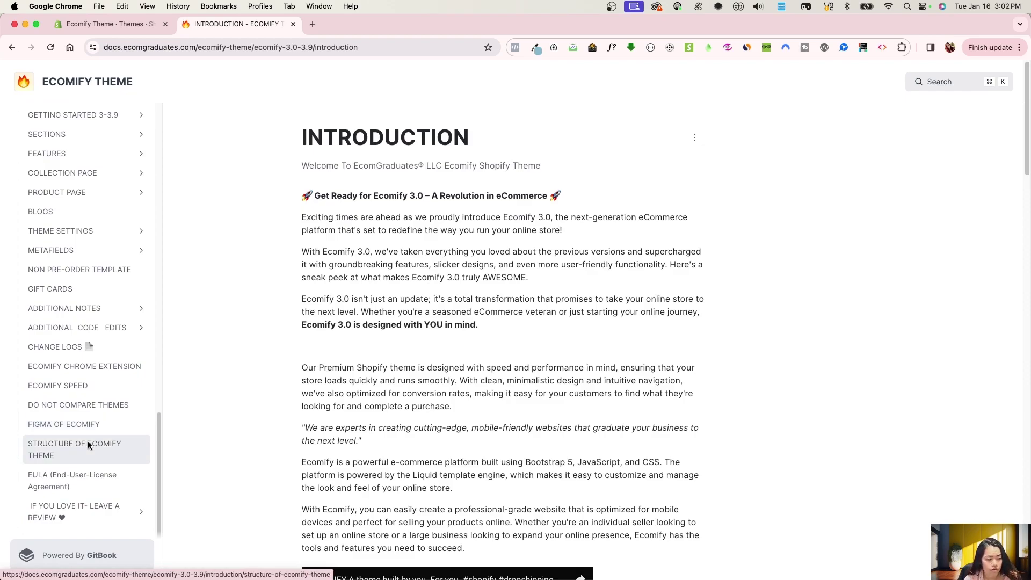
click(81, 351)
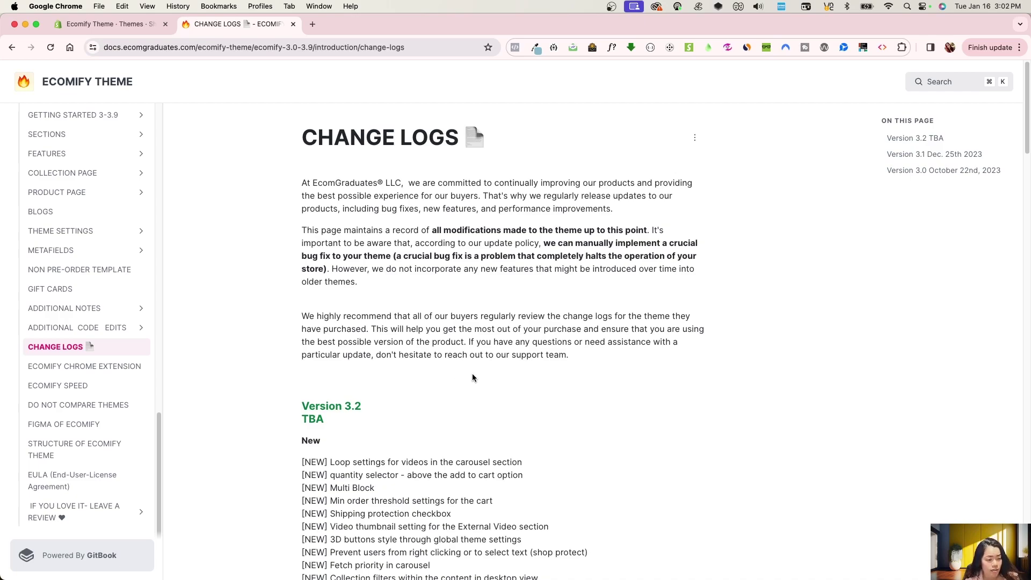
Scroll the Change Logs to Version 3.2 TBA's New features and Enhancements lists
scroll(596, 434, down, 5)
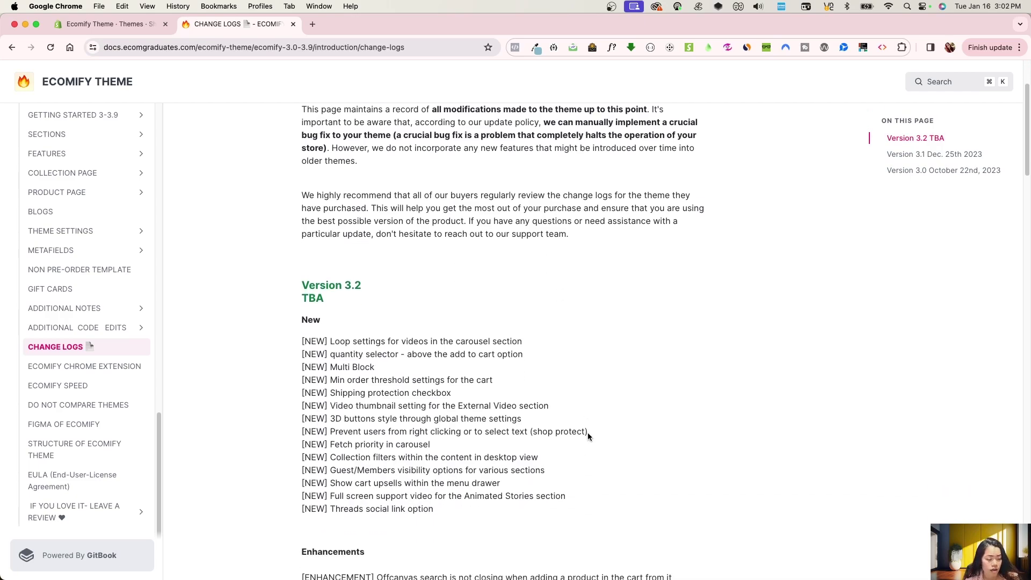
scroll(587, 437, down, 2)
scroll(604, 430, down, 2)
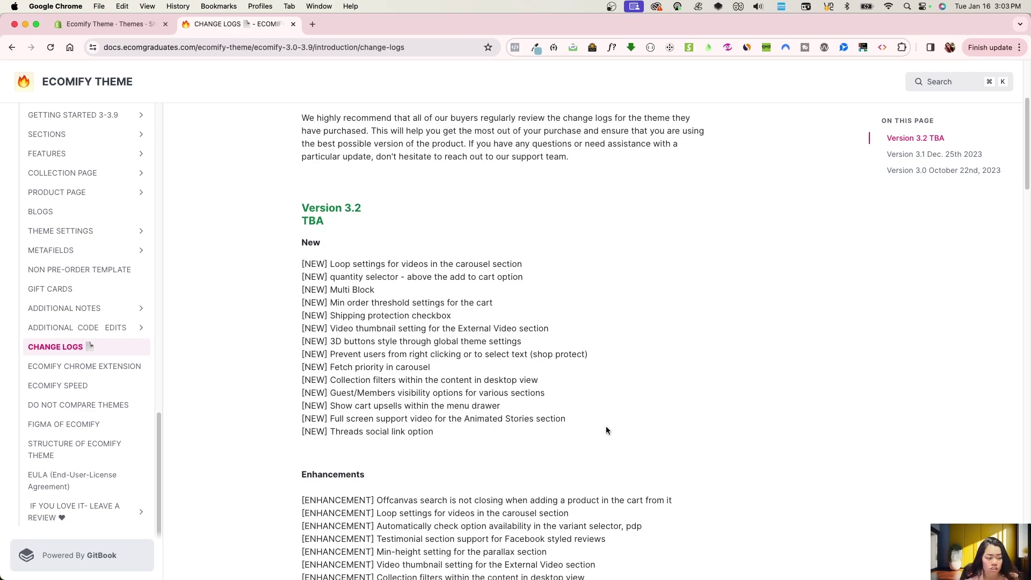
scroll(605, 430, down, 1)
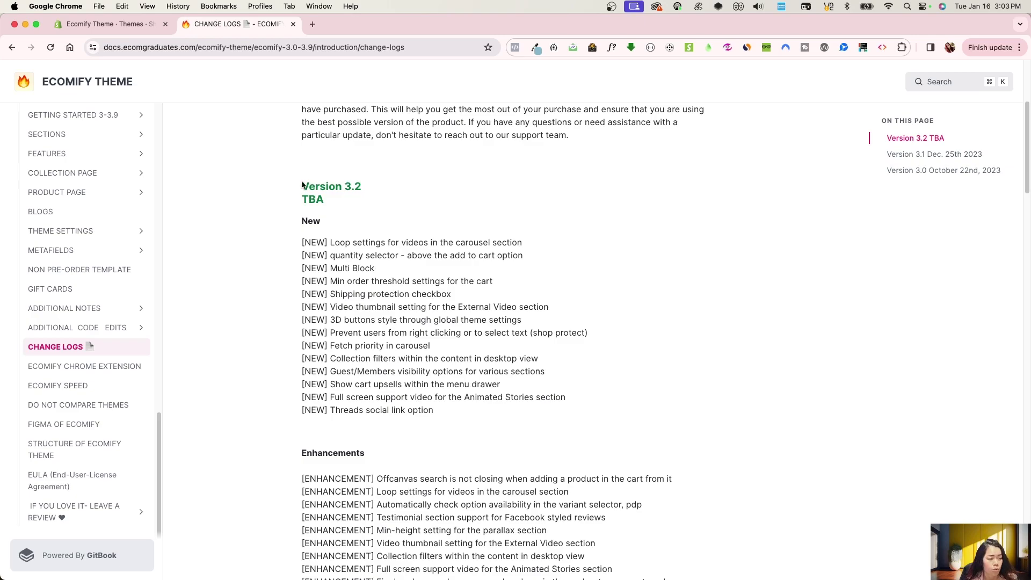
Open the current ecomify-v3.2.0 theme in the editor with desktop-width preview
click(134, 26)
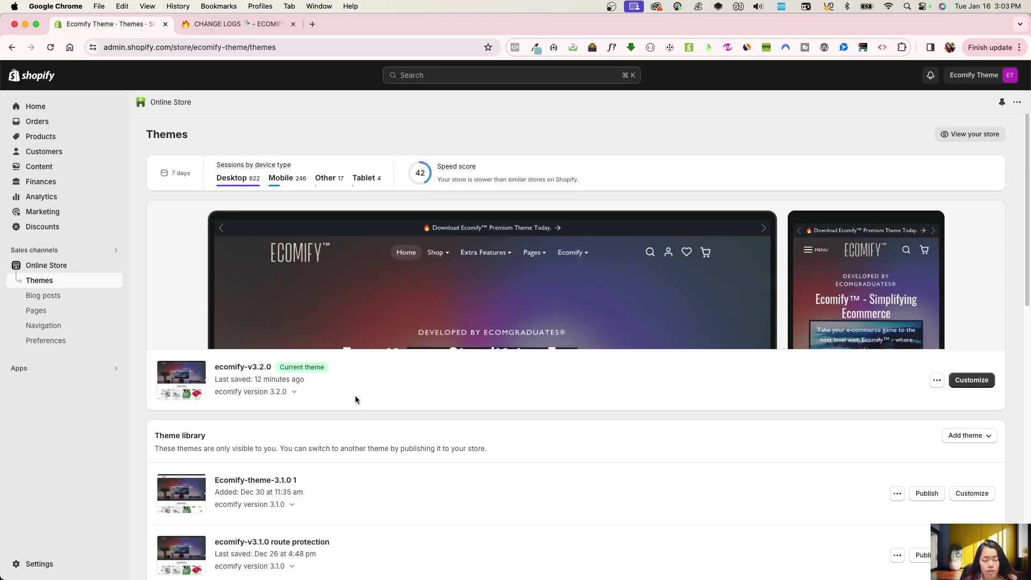
click(986, 381)
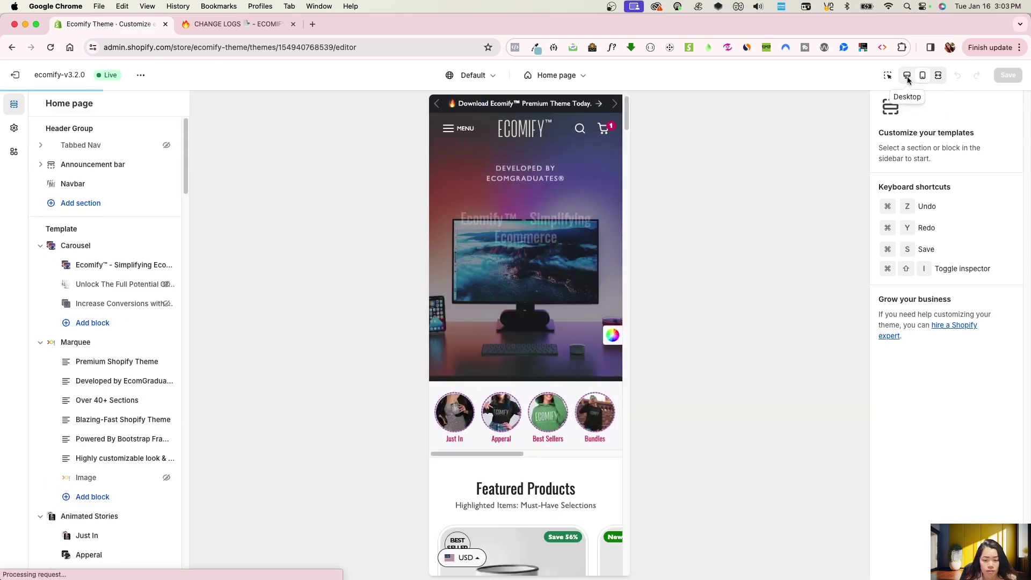
click(907, 76)
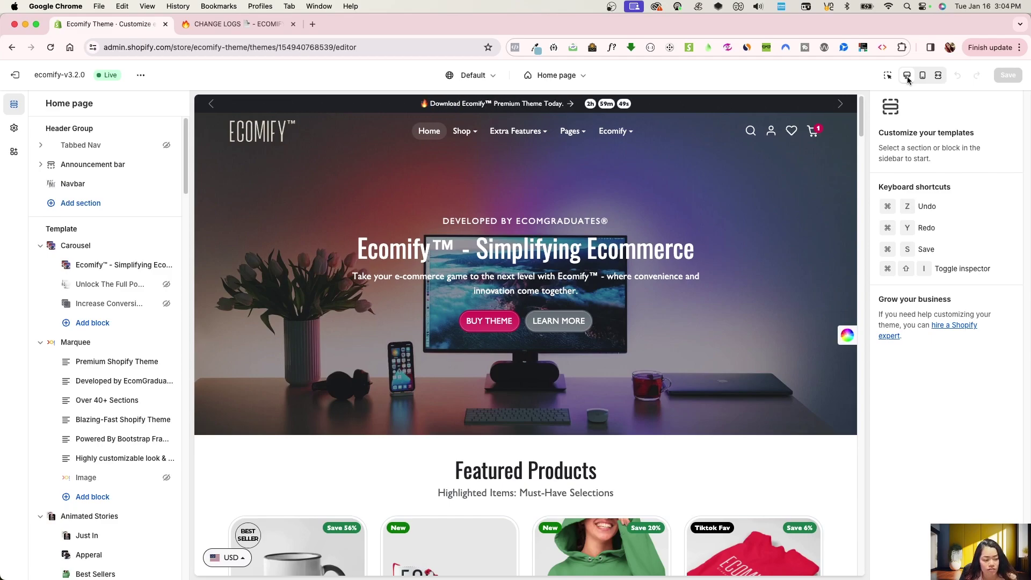
Preview the Ecomify® Mug product page in the Default product template
scroll(547, 288, down, 10)
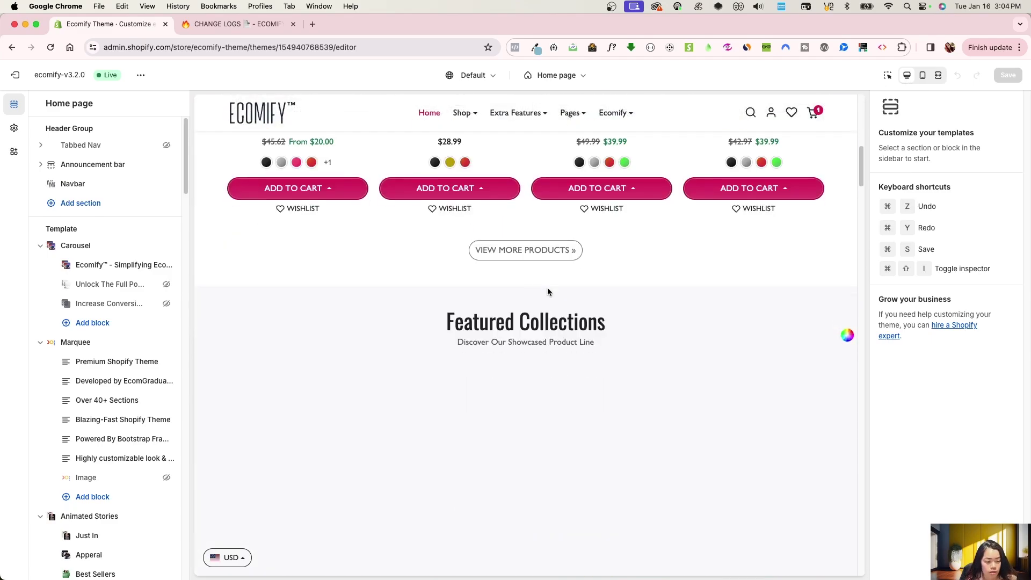
scroll(340, 232, up, 4)
click(339, 232)
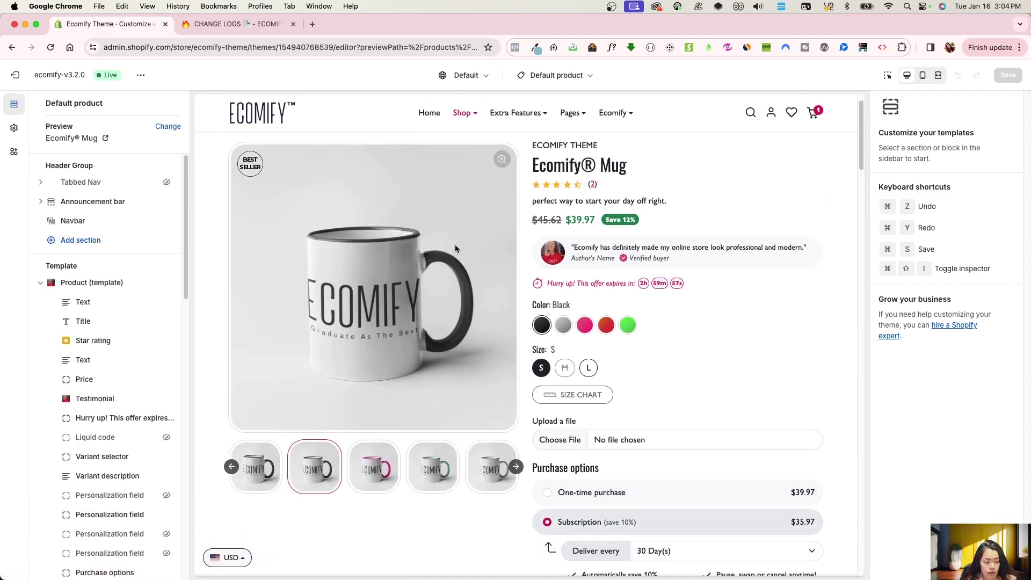
Show the Product template's share button, Gallery, Previous/Next links and Spacing settings
click(96, 284)
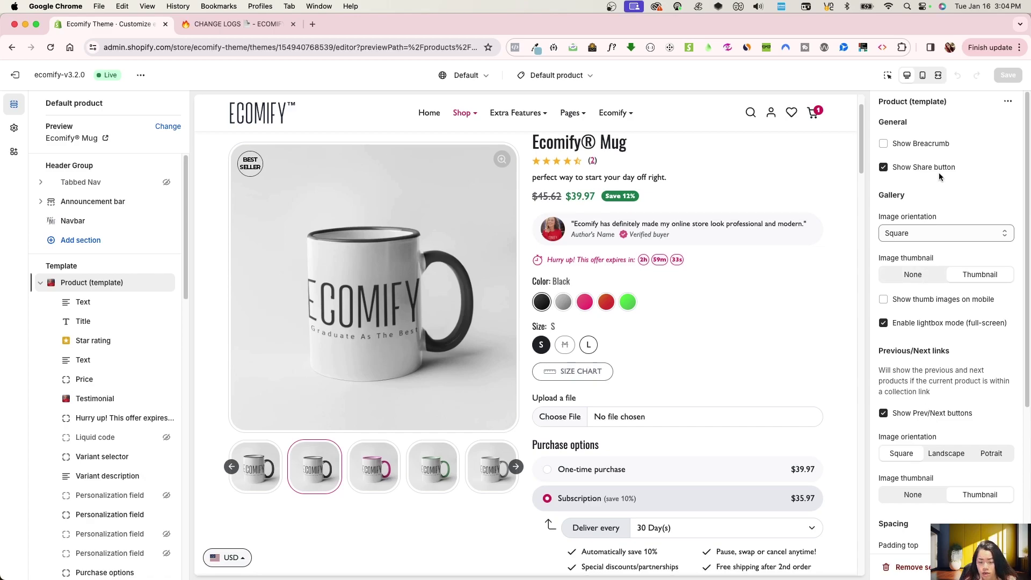
scroll(939, 422, down, 3)
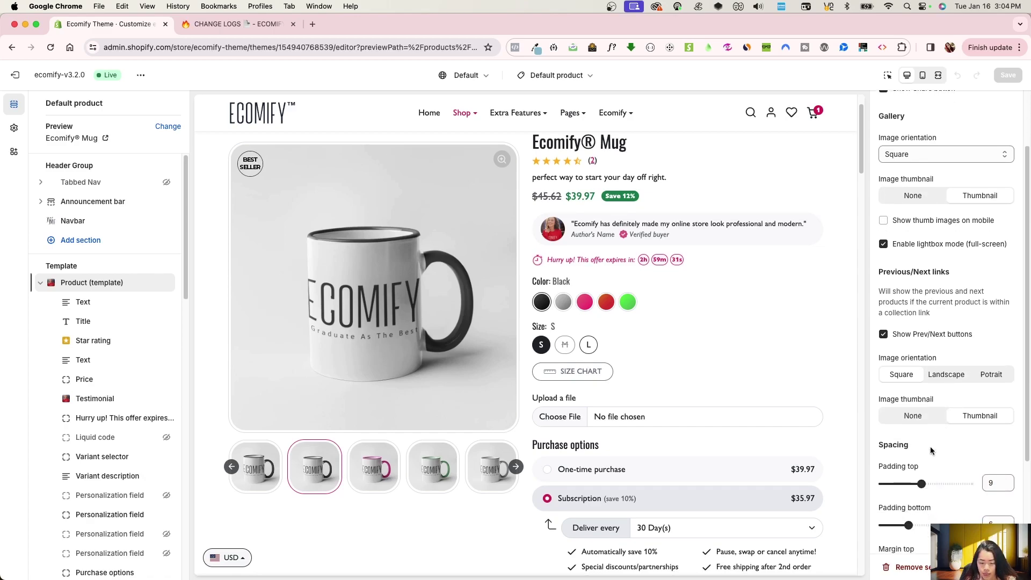
scroll(926, 447, down, 5)
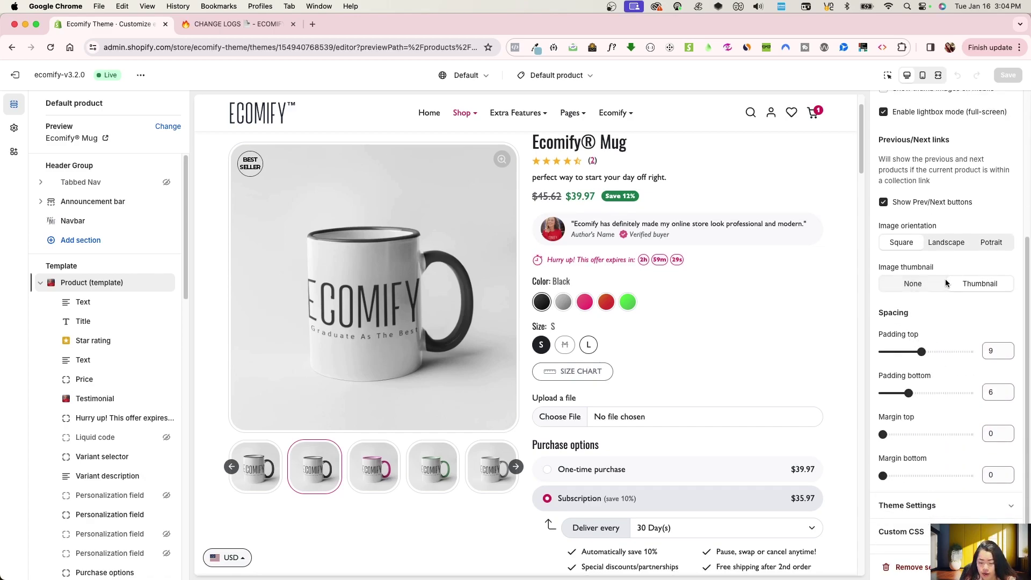
scroll(934, 468, up, 6)
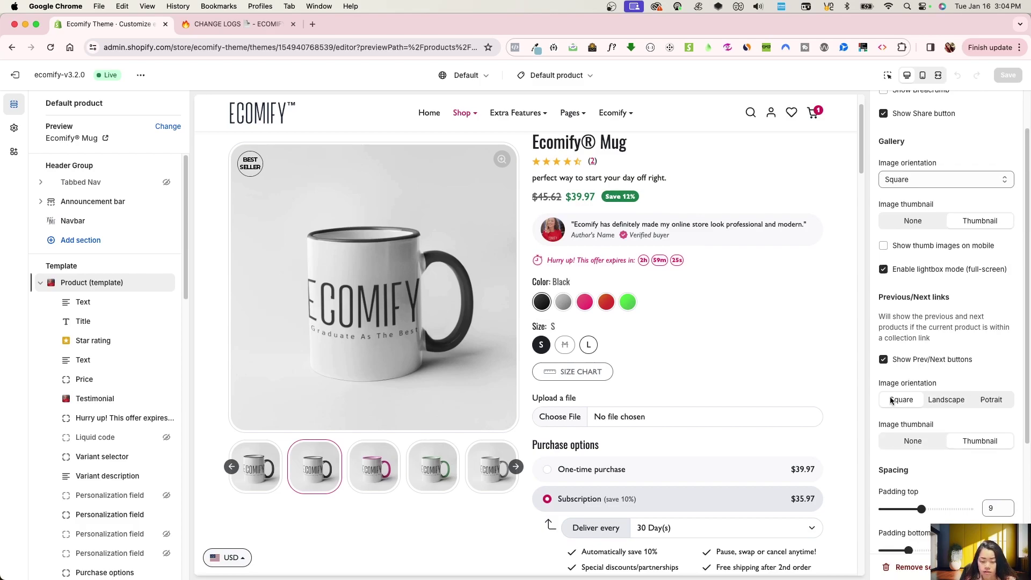
scroll(921, 395, up, 2)
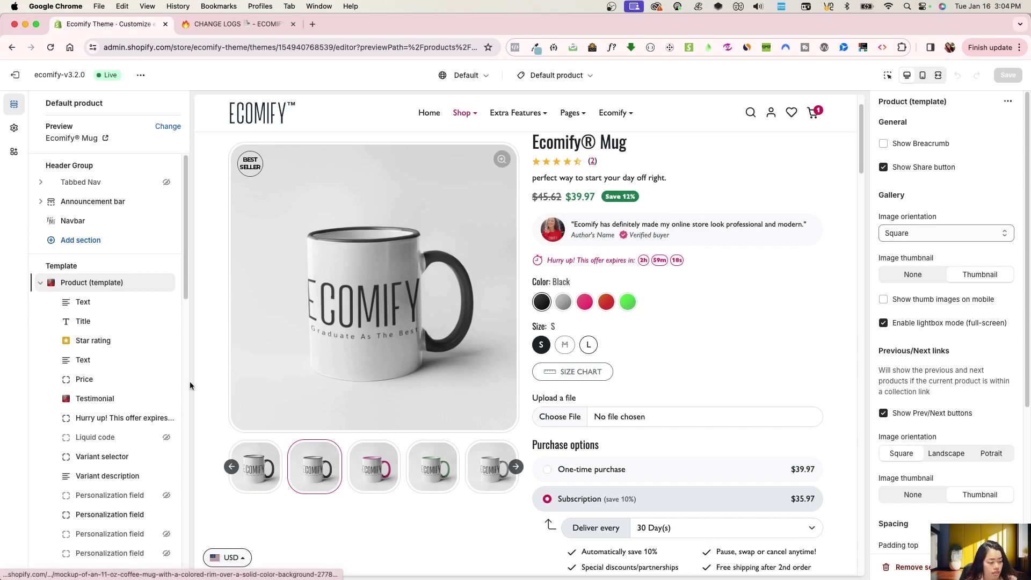
Set the Buy Buttons block's Quantity field position to Above
scroll(156, 483, down, 3)
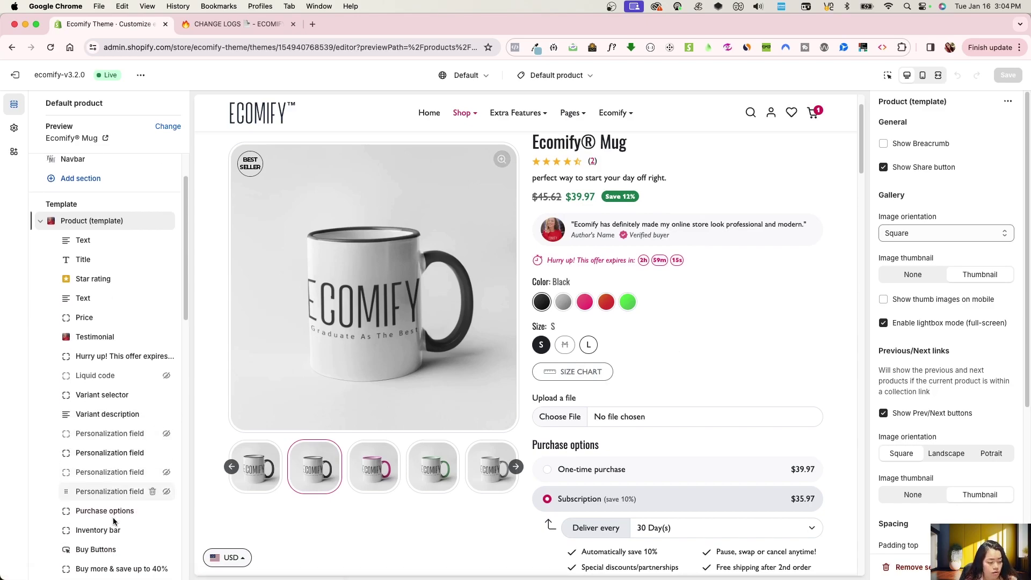
click(112, 526)
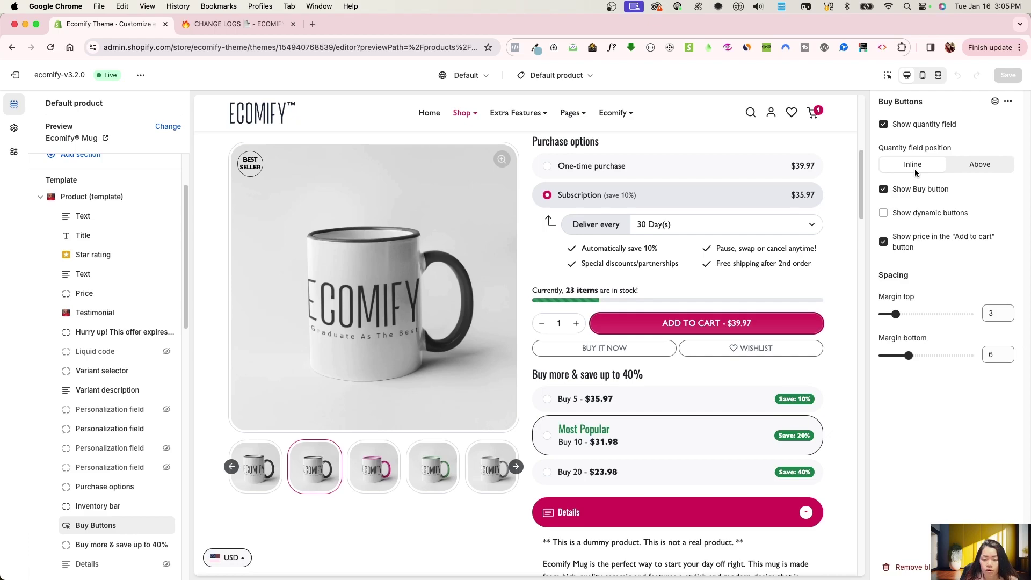
click(974, 166)
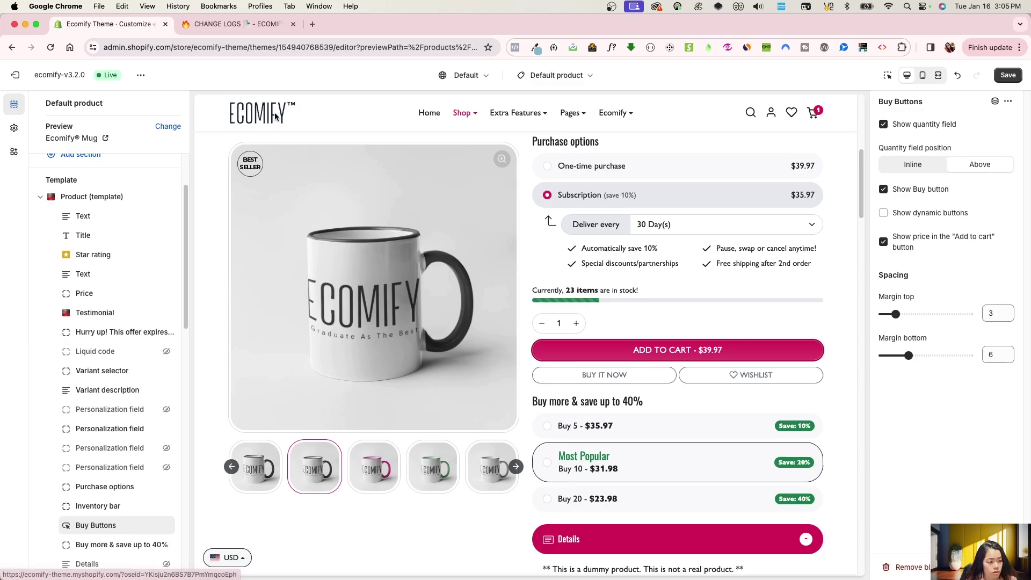
Return to the home page, show the Carousel video slide's Loop setting, and reload the editor
click(244, 118)
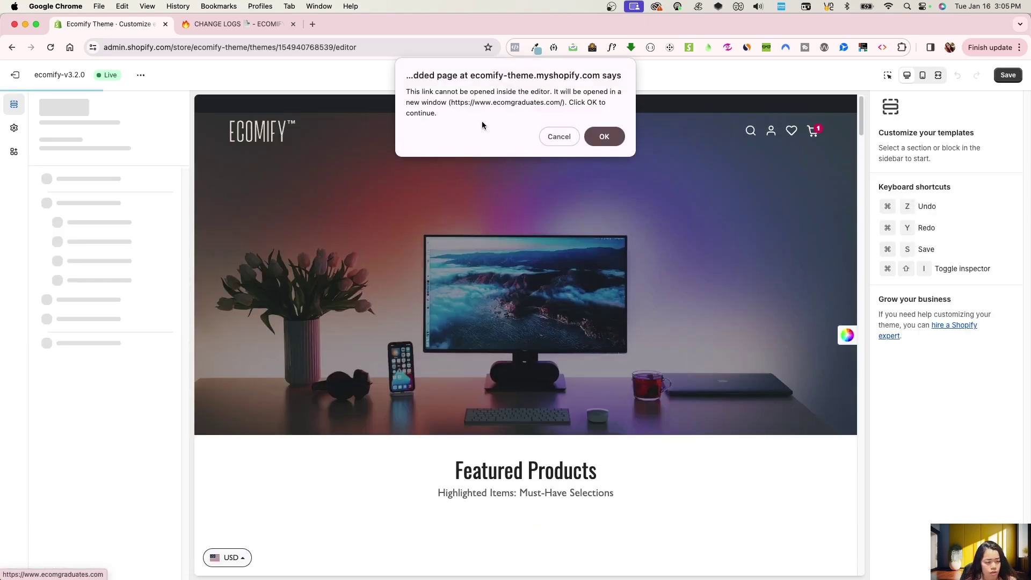
click(553, 136)
click(96, 245)
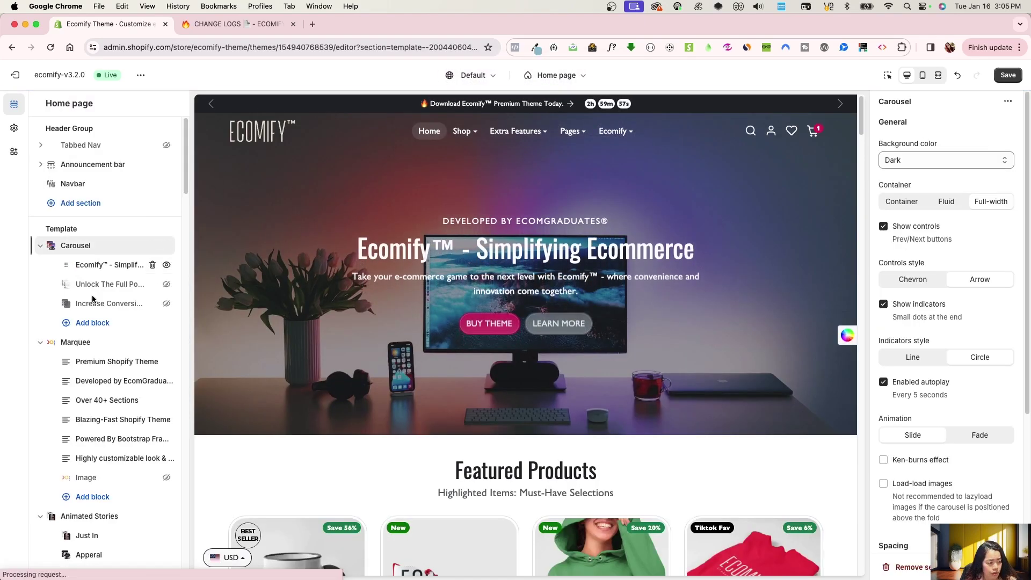
click(99, 303)
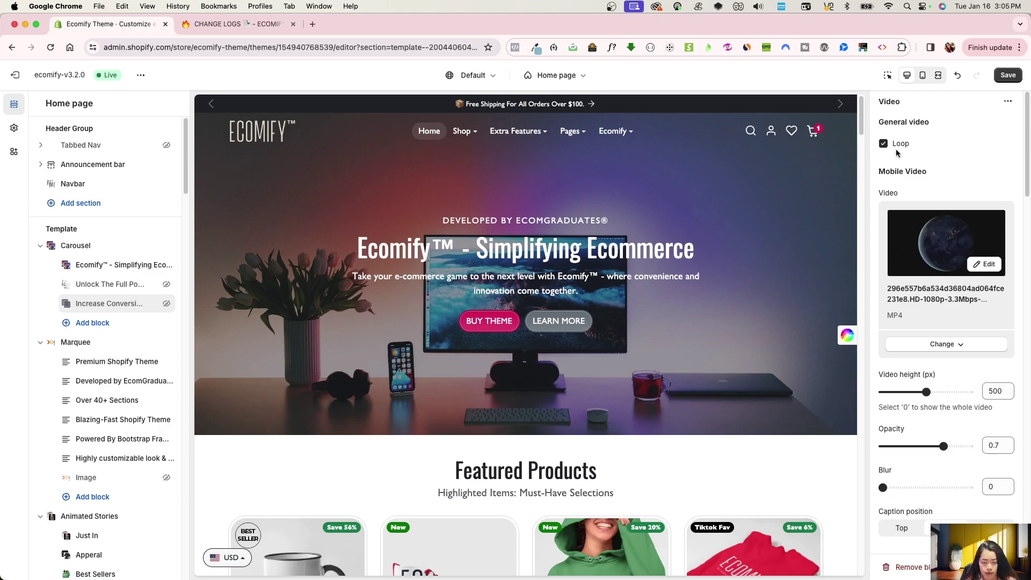
key(super+r)
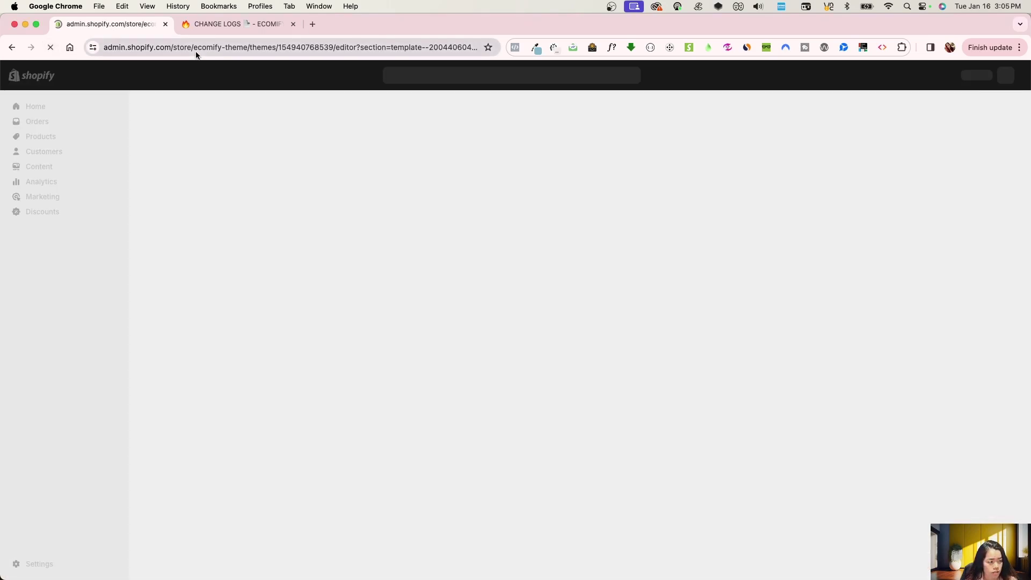
Glance at the Version 3.2 change log, then return to the theme editor
click(242, 24)
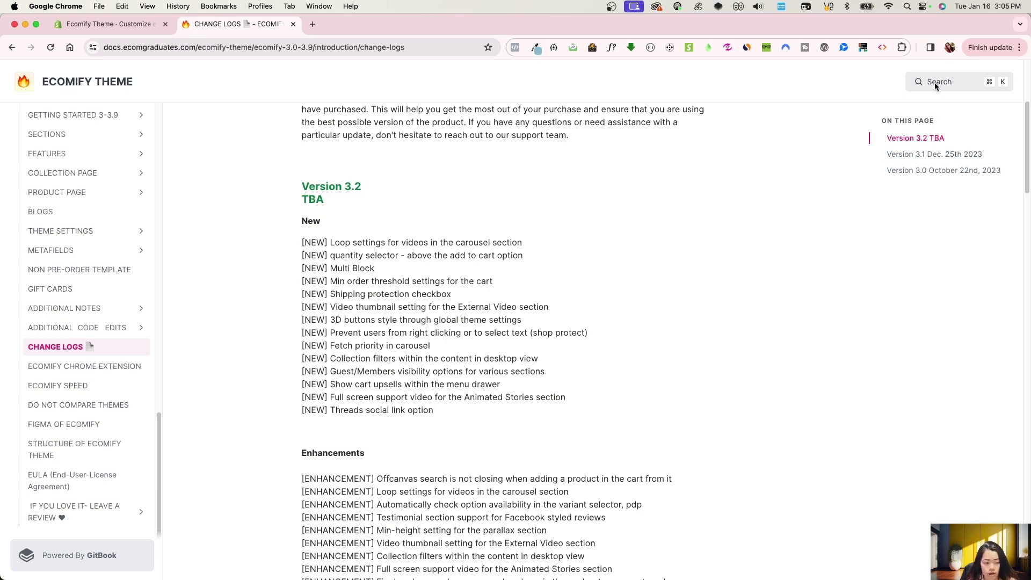
click(139, 26)
Show Cart theme settings: Min Order enabled at 200 and Shipping protection with Package Protection
click(15, 129)
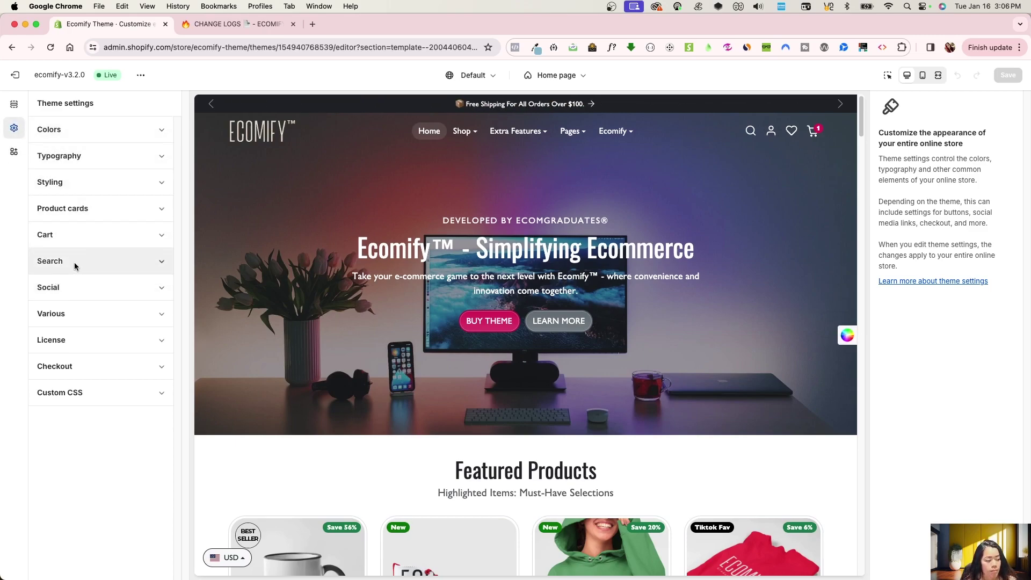
click(82, 234)
scroll(114, 431, down, 20)
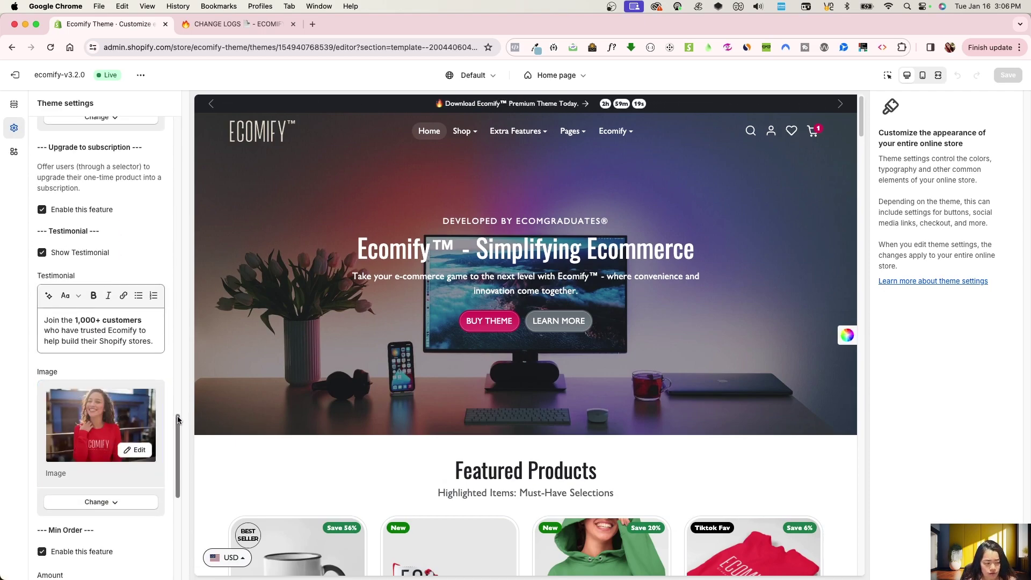
drag(177, 418, 179, 444)
scroll(96, 369, down, 4)
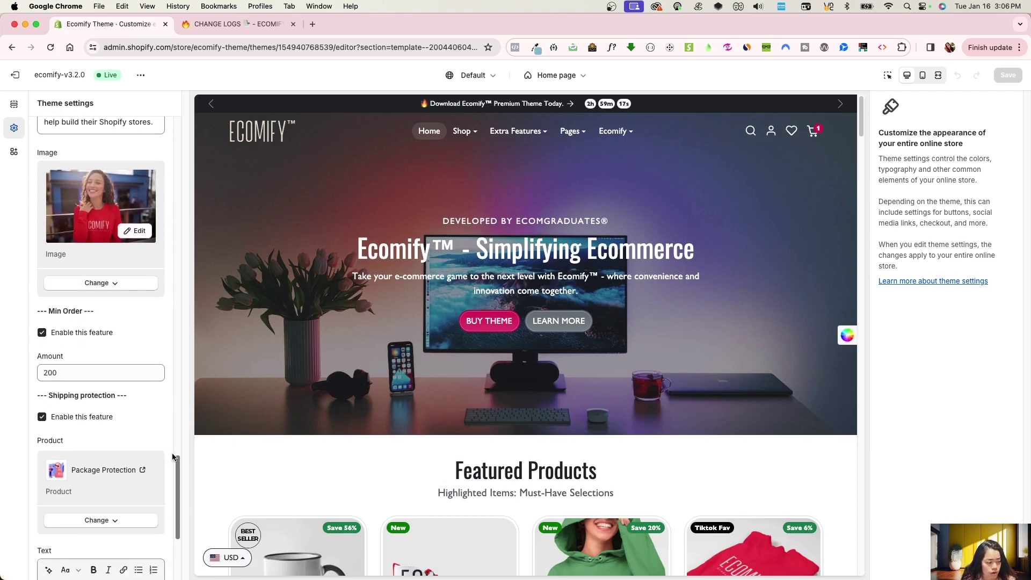
scroll(95, 369, down, 1)
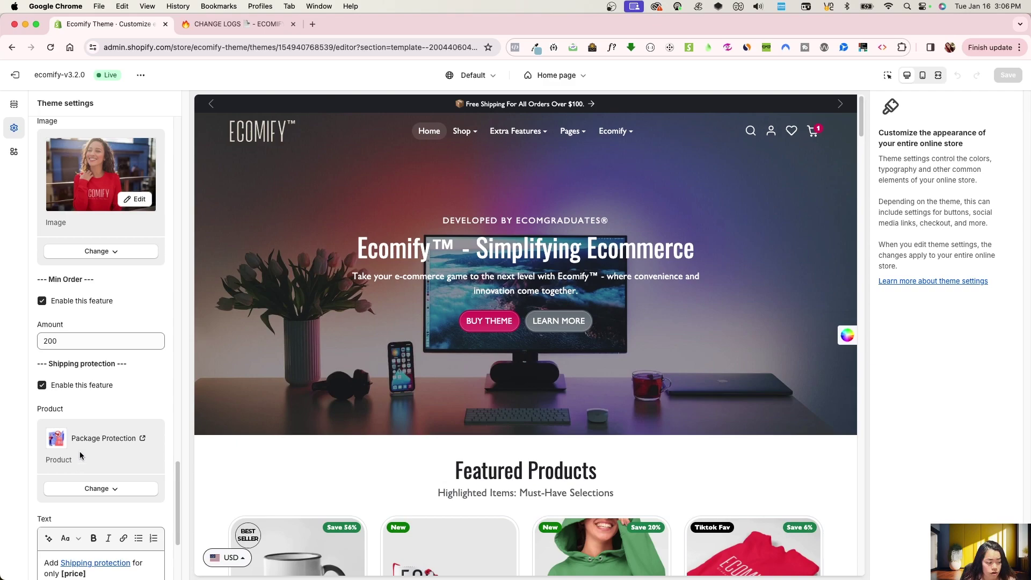
click(65, 343)
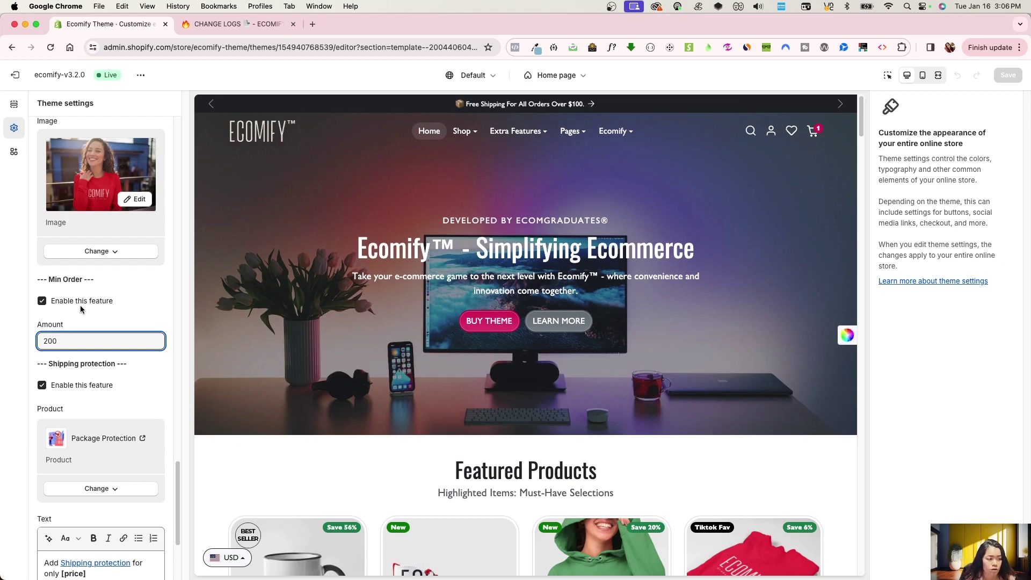
click(228, 25)
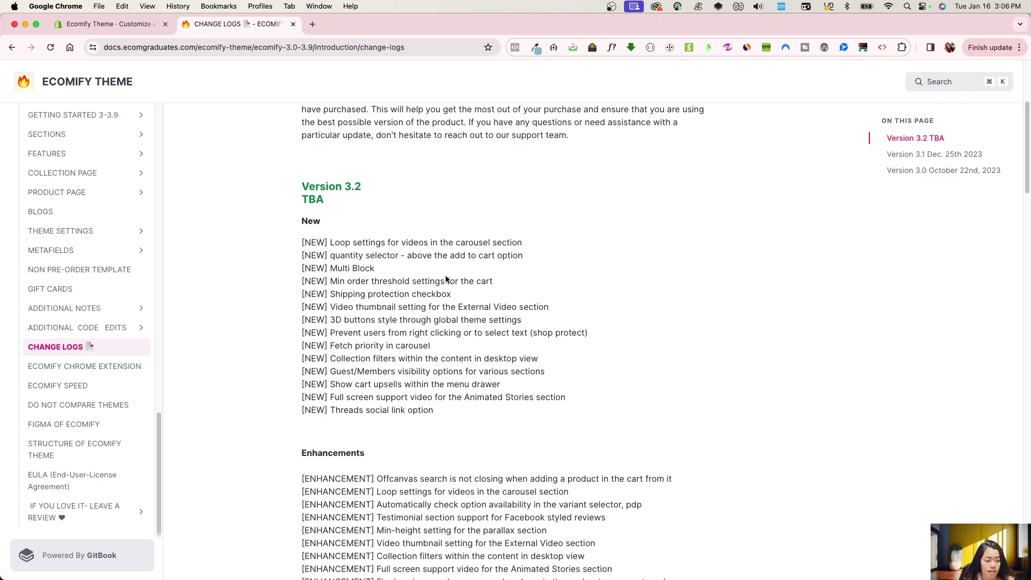
click(133, 25)
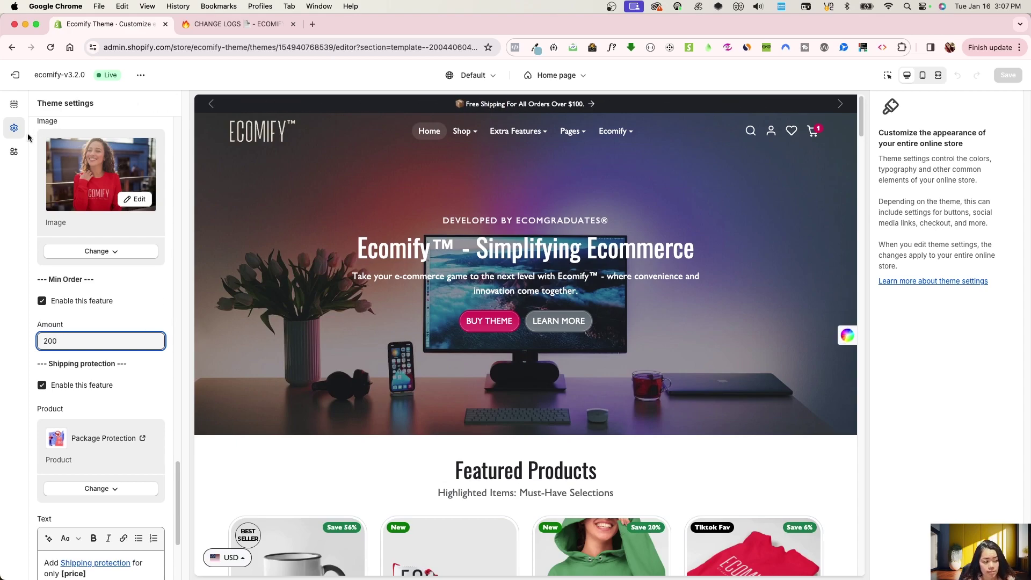
Review the Shipping protection message text, then switch to the Version 3.2 change log
scroll(114, 407, down, 3)
scroll(125, 410, up, 2)
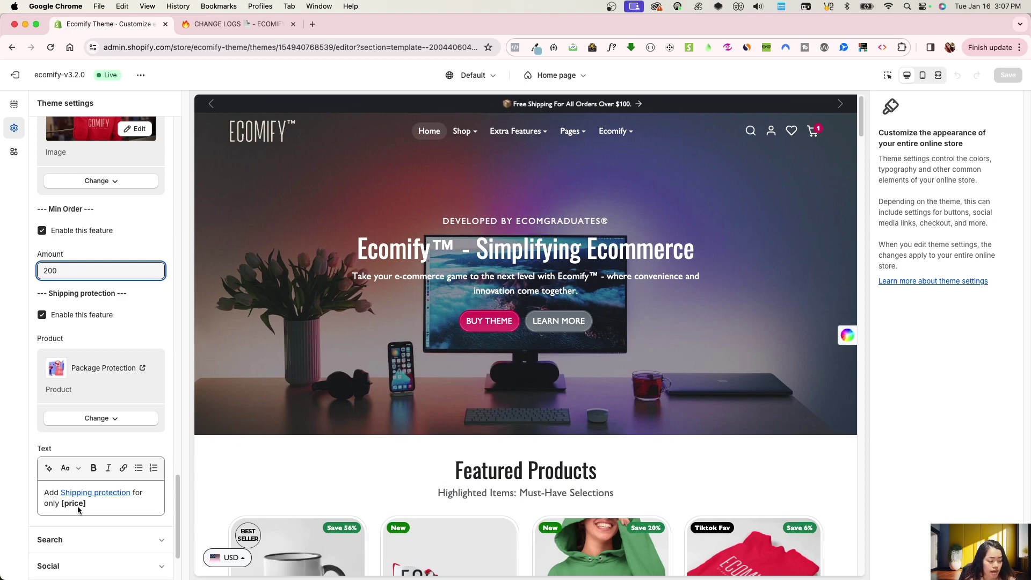
triple_click(56, 506)
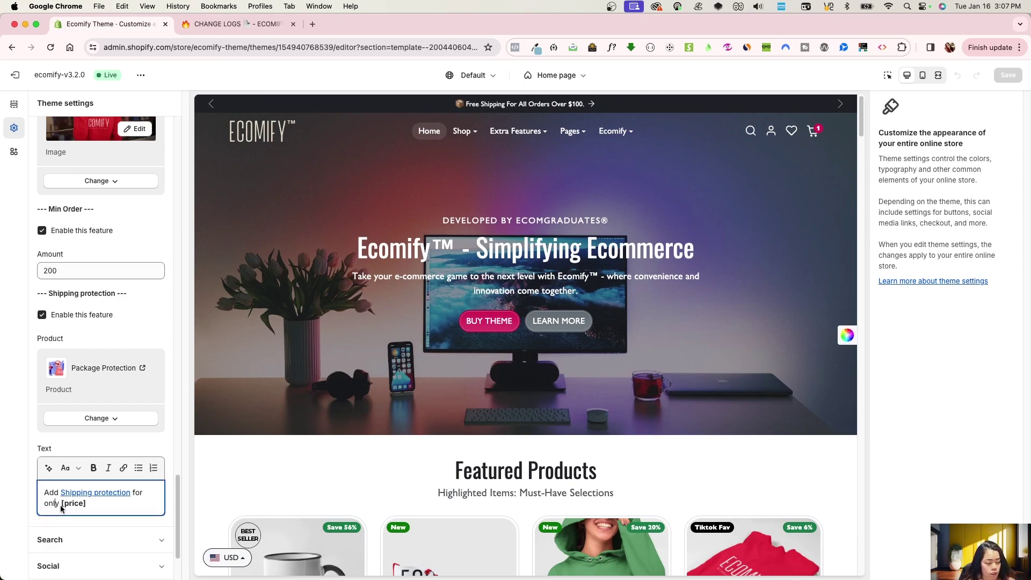
click(53, 506)
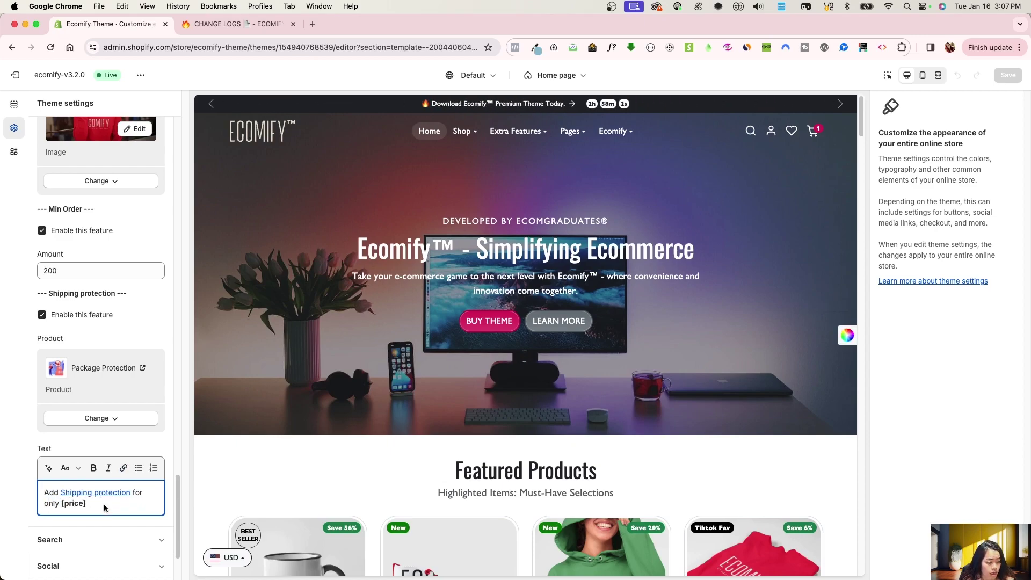
click(213, 24)
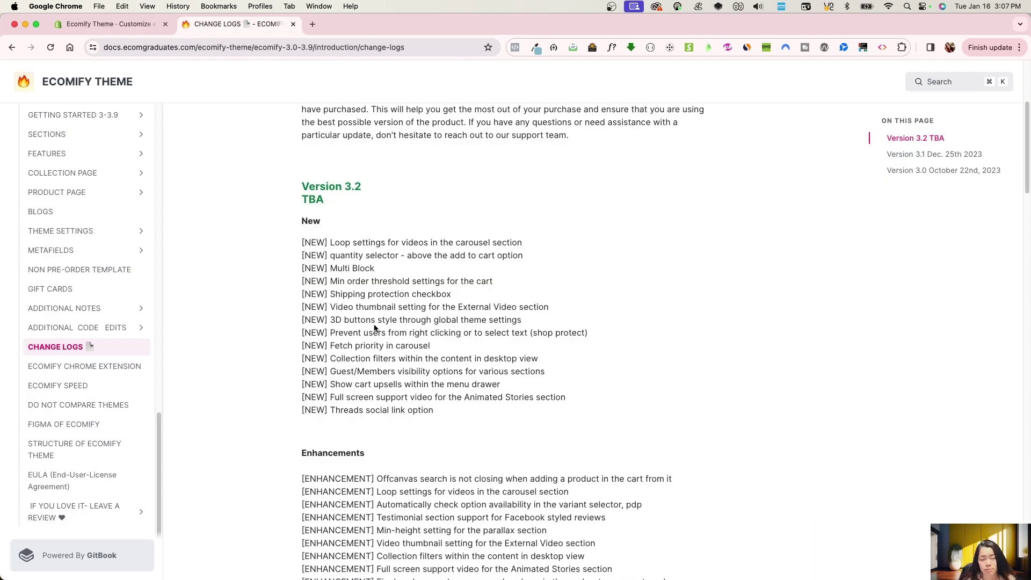
Back in the theme editor, expand the Styling theme settings
click(141, 29)
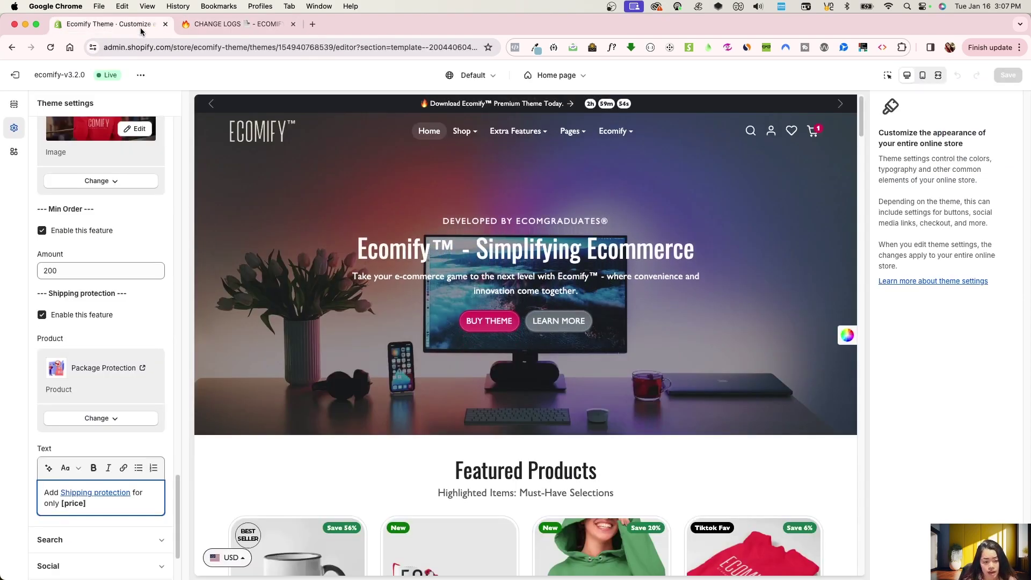
click(261, 134)
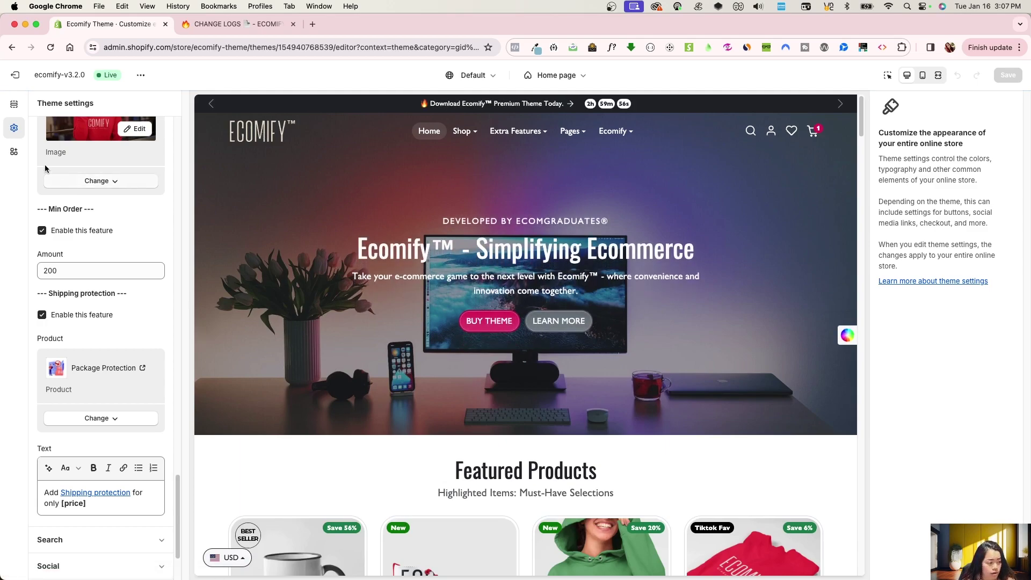
click(14, 105)
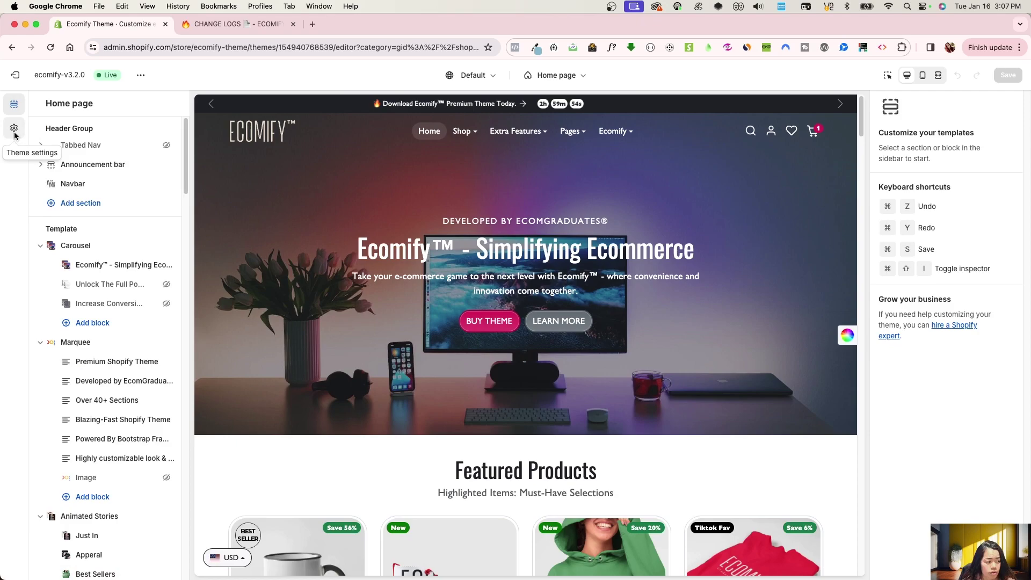
click(14, 129)
click(79, 185)
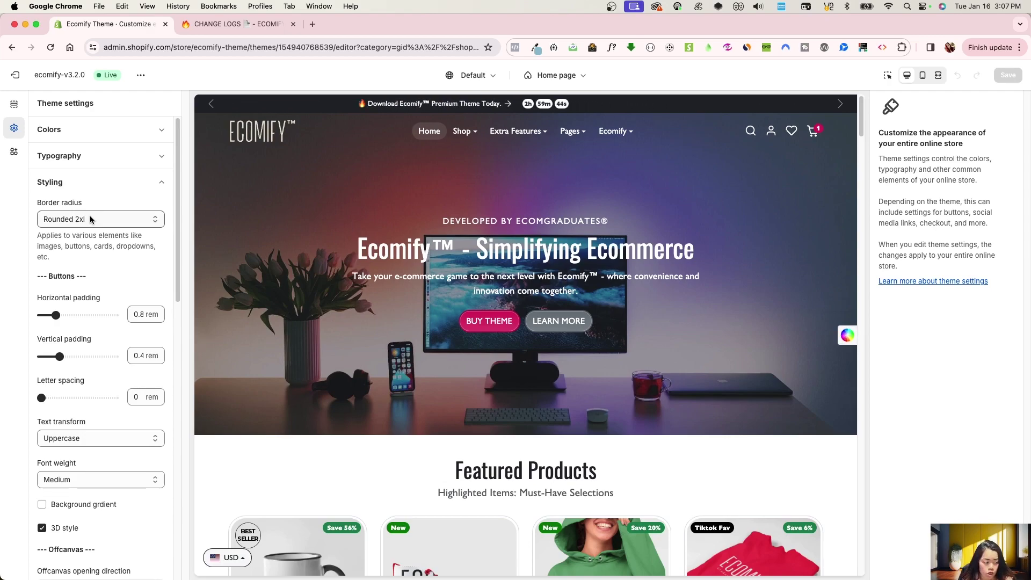
Toggle the 3D button style off and back on, then view the Version 3.2 change log
scroll(108, 322, down, 2)
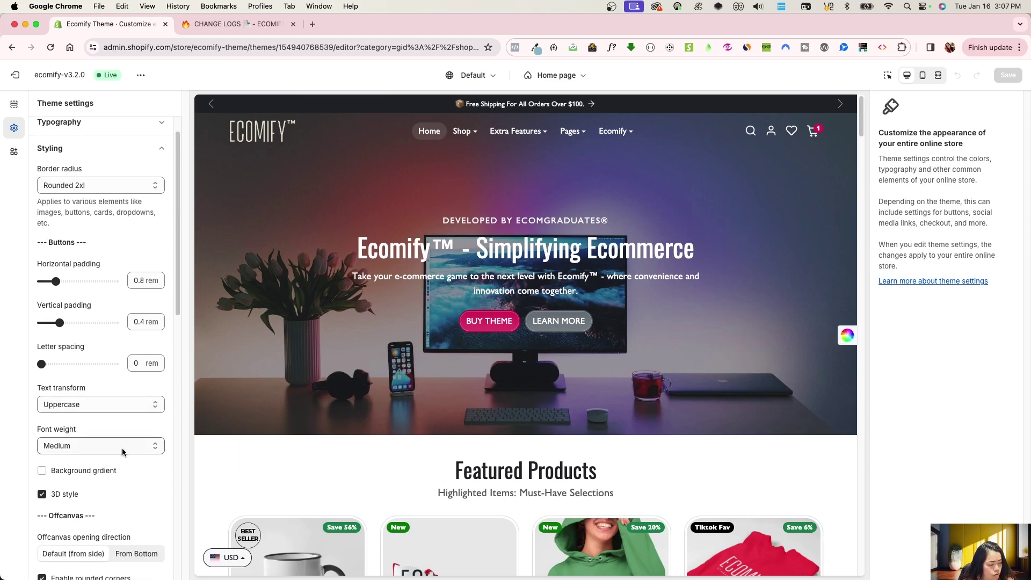
scroll(86, 472, down, 1)
click(86, 489)
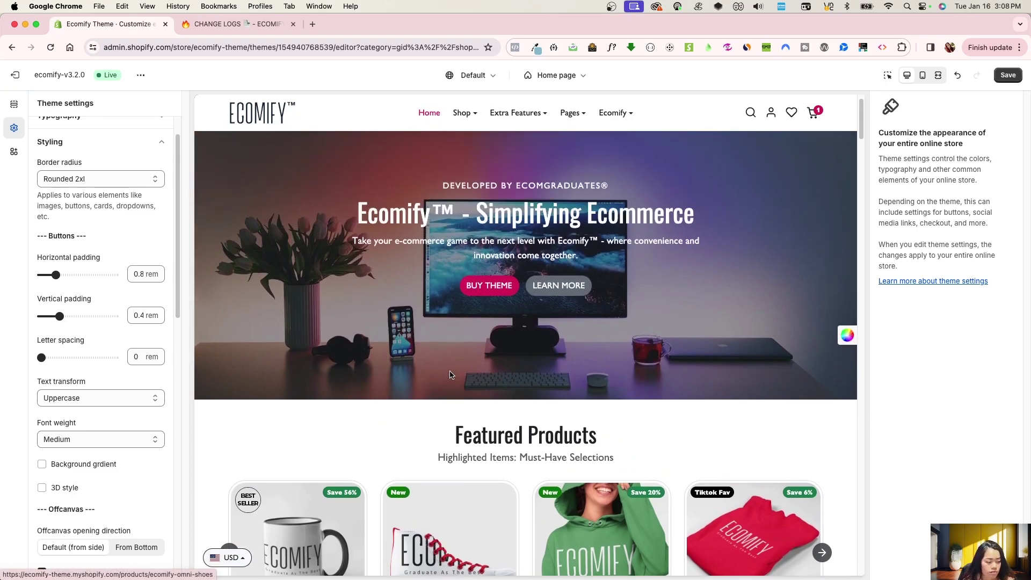
click(65, 488)
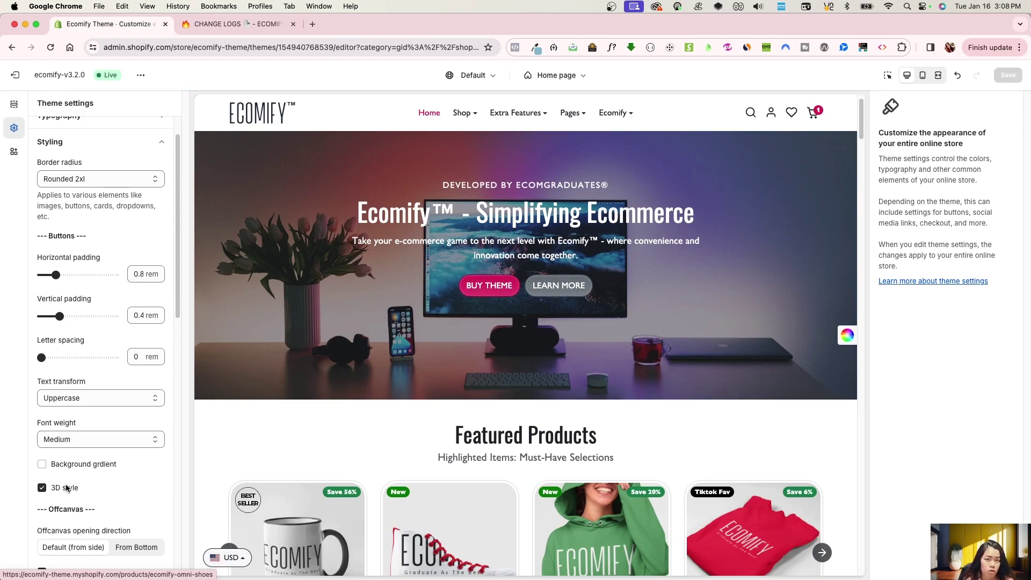
click(259, 27)
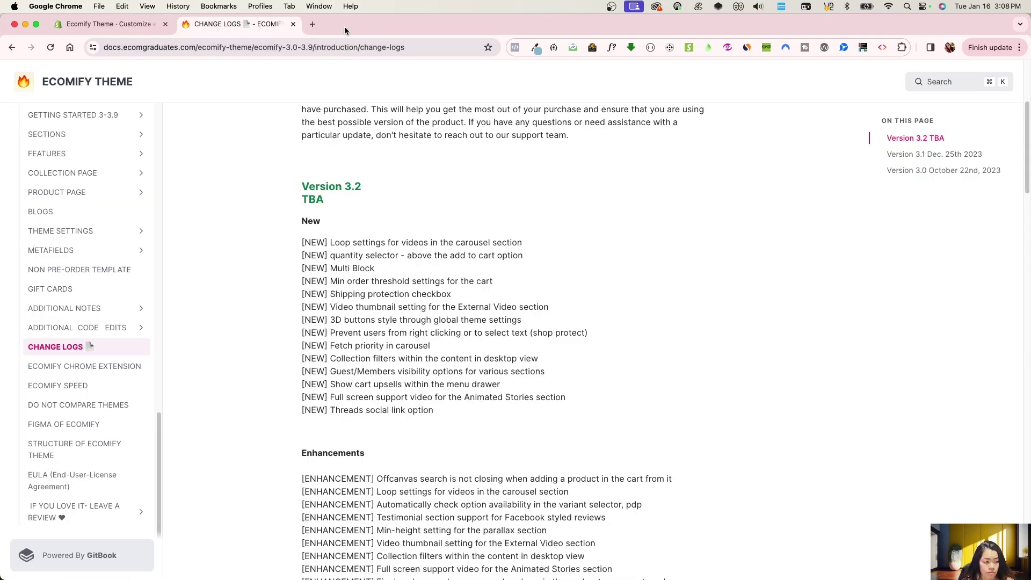
Open the live Ecomify storefront in a new tab from the theme's options menu
click(118, 24)
click(140, 75)
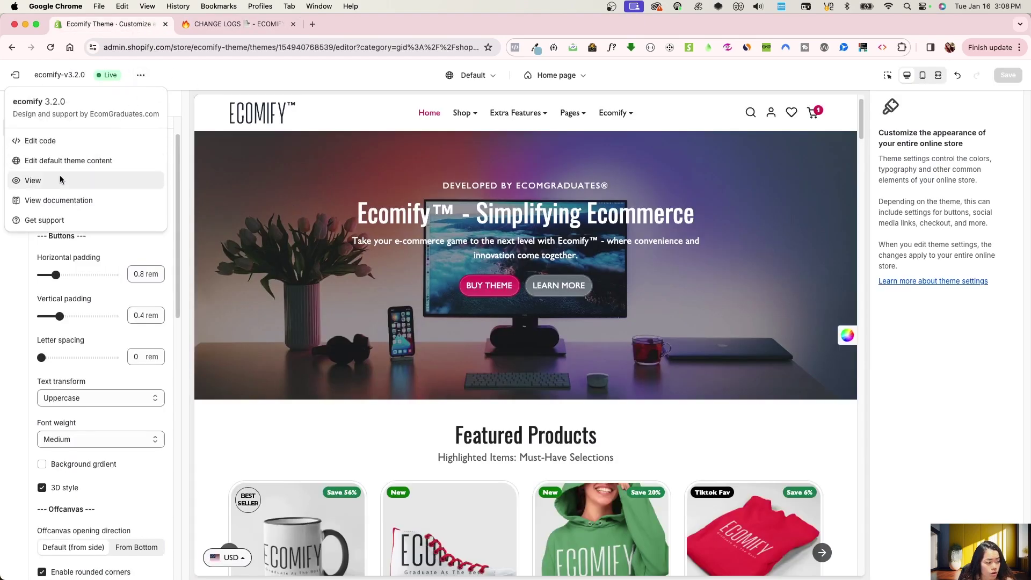
click(60, 176)
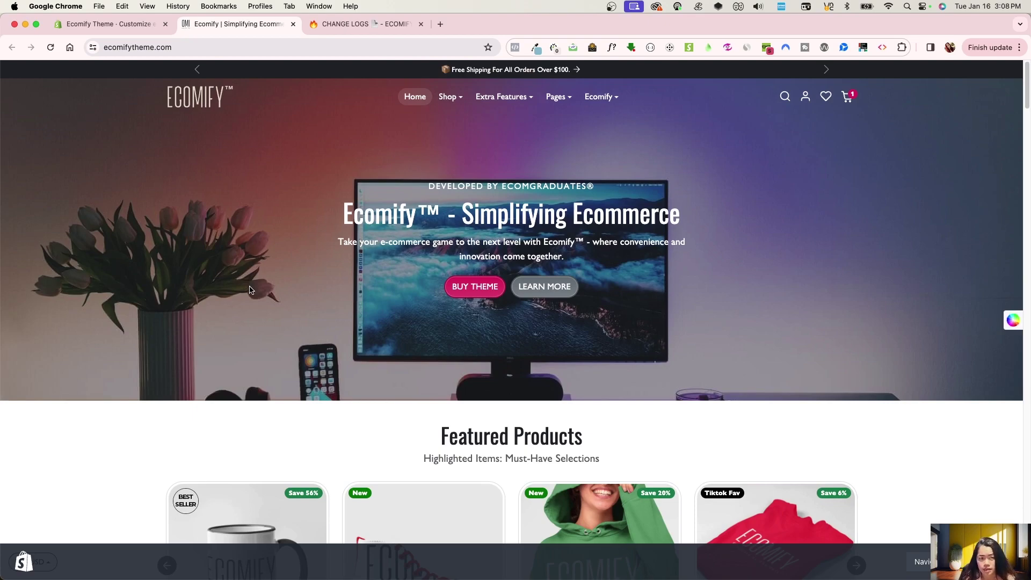
Switch between the editor, storefront and change log tabs, ending on the Version 3.2 change log
click(148, 30)
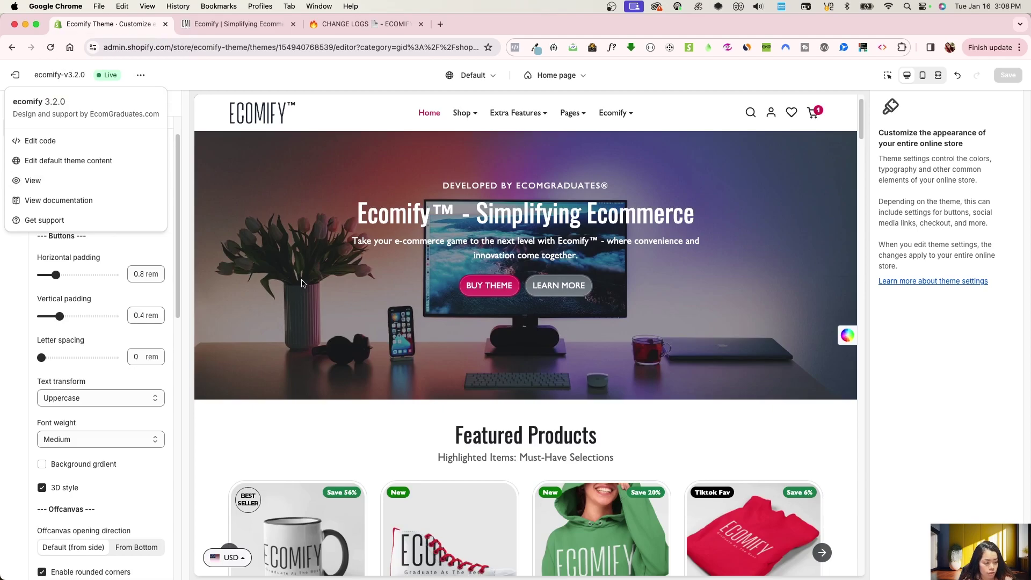
click(311, 26)
click(246, 22)
click(330, 25)
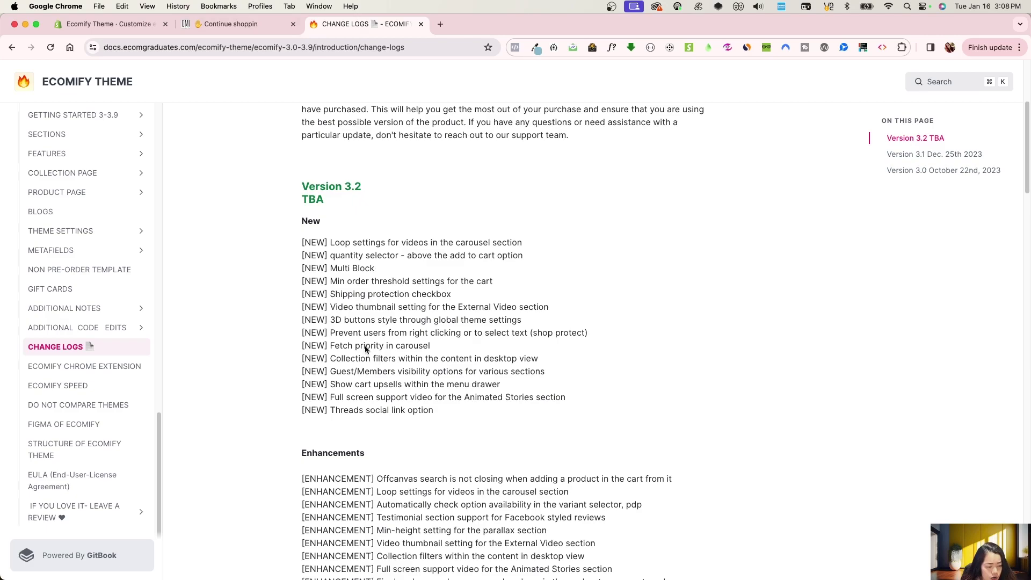
Go to the live storefront and open the Apparel collection from the Shop menu
click(205, 19)
click(145, 25)
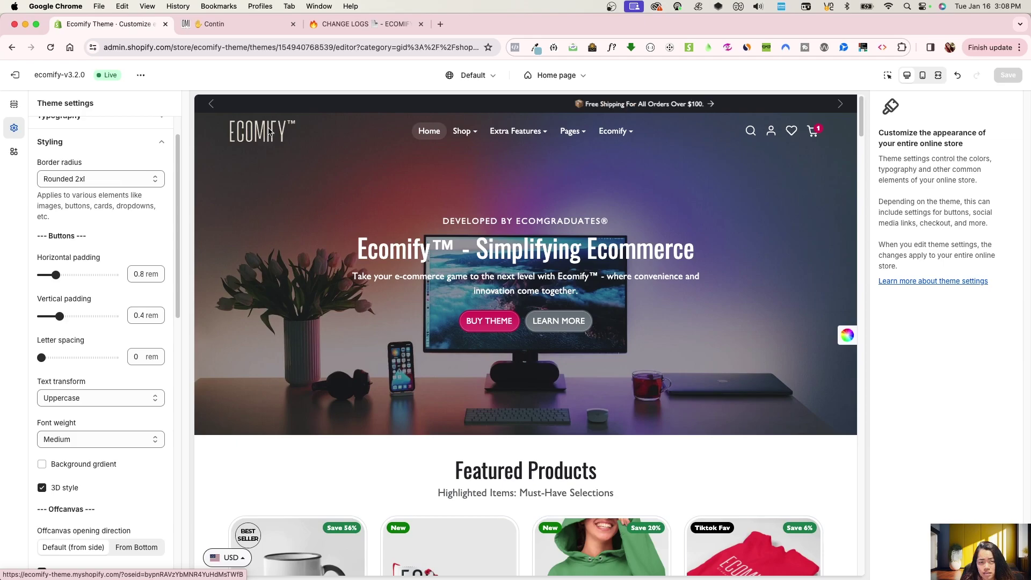
click(230, 24)
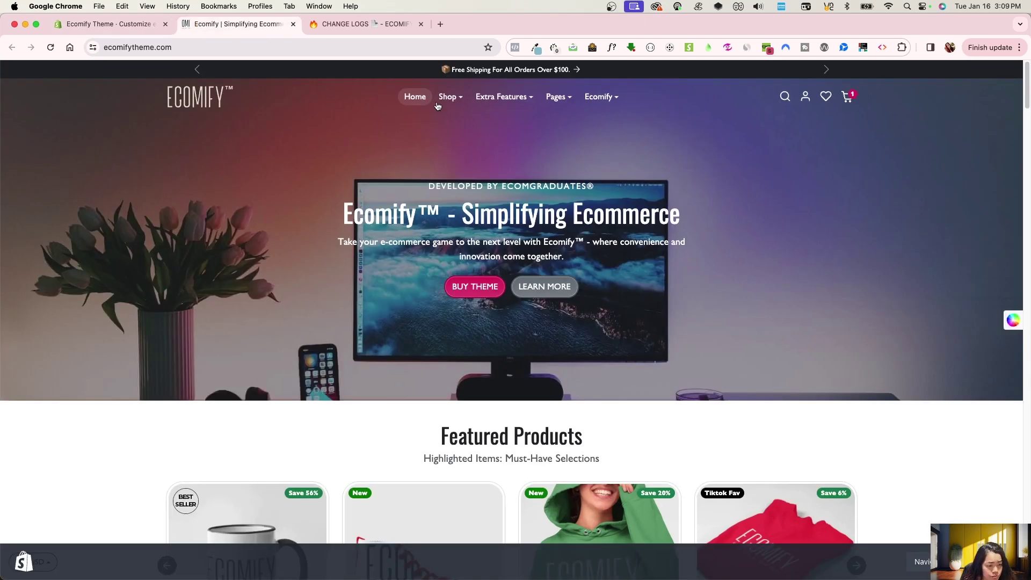
mouse_move(448, 96)
click(210, 170)
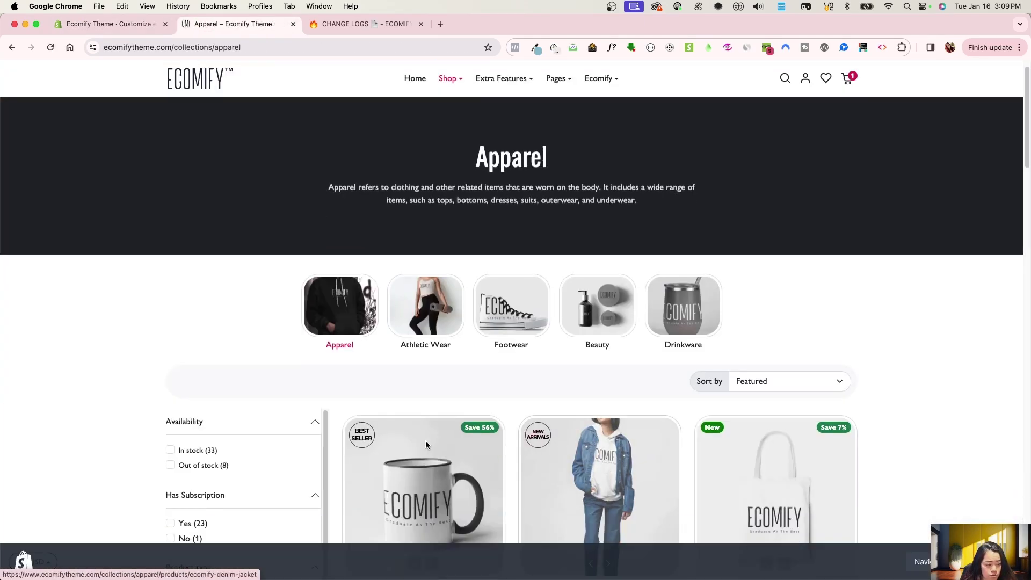
Collapse the Availability, Has Subscription, Product type, Type and Color filters
scroll(426, 441, down, 5)
click(271, 194)
click(273, 219)
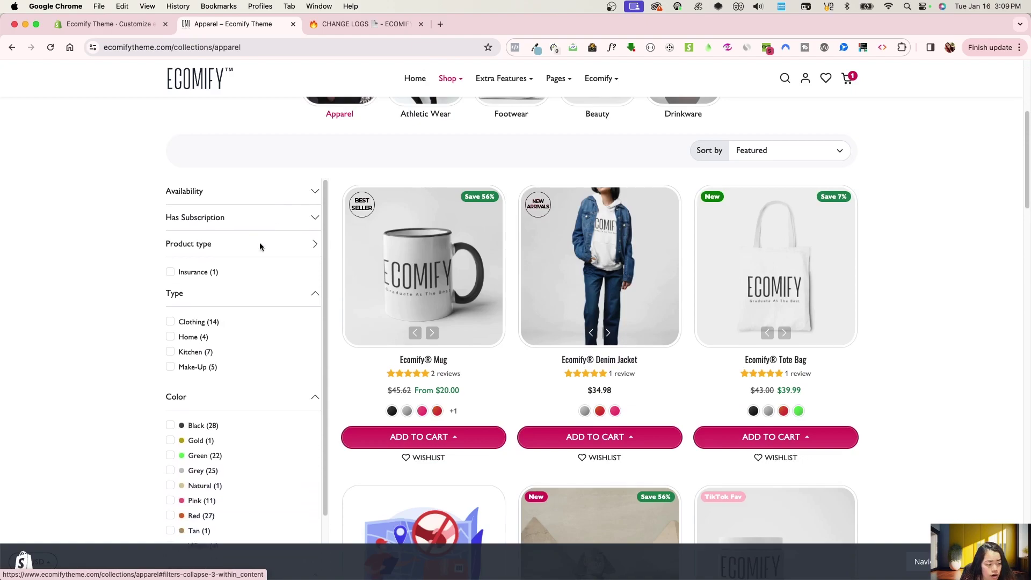
click(259, 242)
click(243, 275)
click(241, 301)
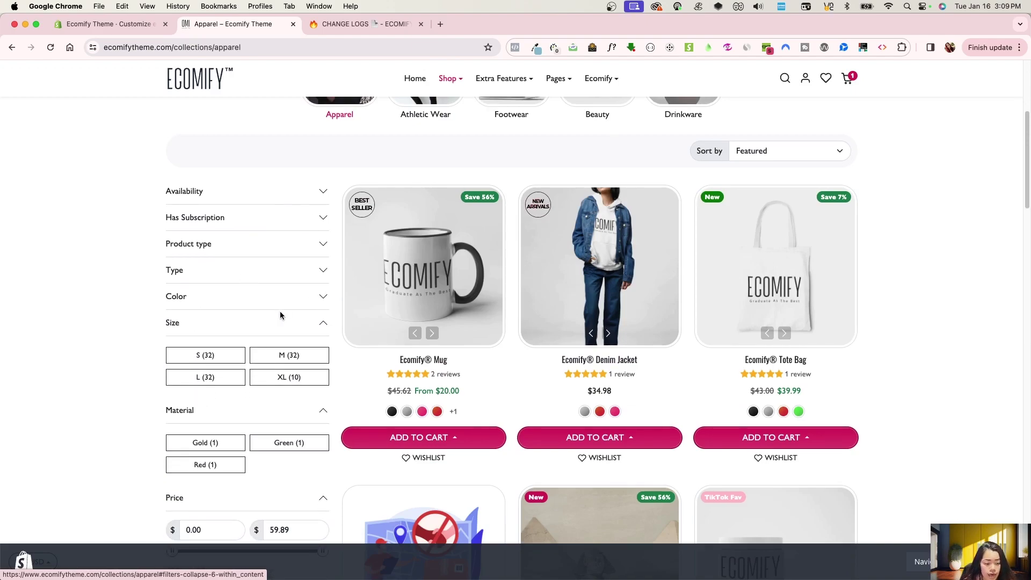
Review the collapsed filter sidebar, then go back to the change log page
scroll(404, 256, up, 5)
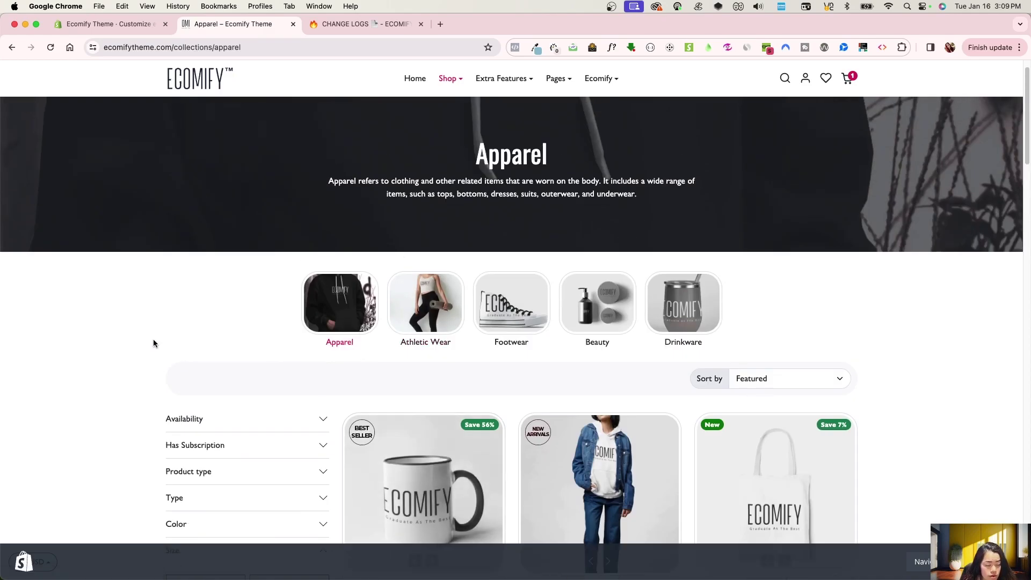
scroll(166, 354, down, 2)
scroll(172, 357, up, 3)
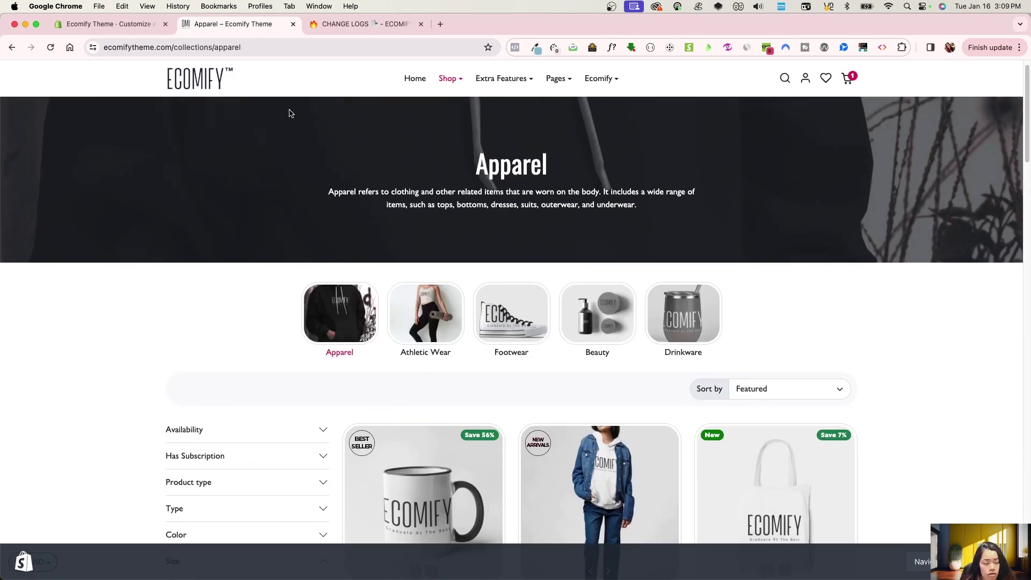
click(132, 24)
click(347, 25)
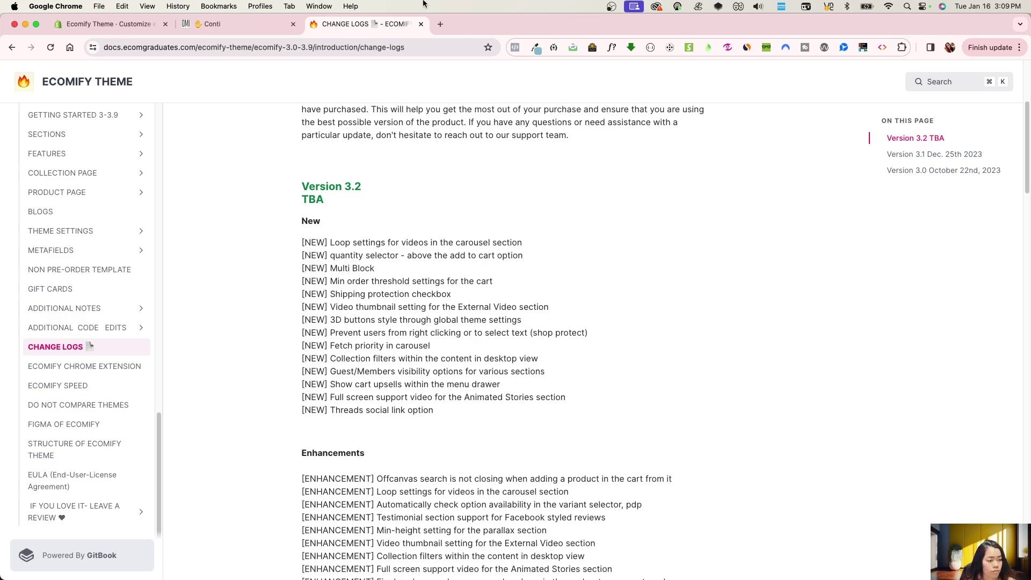
Switch the theme editor preview to mobile layout and open the menu drawer
click(270, 27)
click(144, 30)
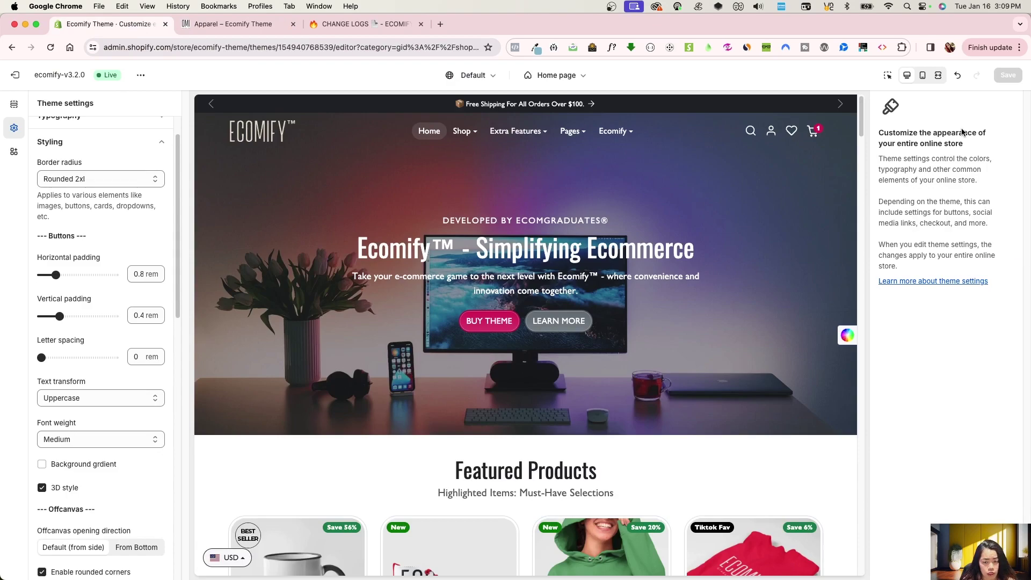
click(922, 75)
click(451, 129)
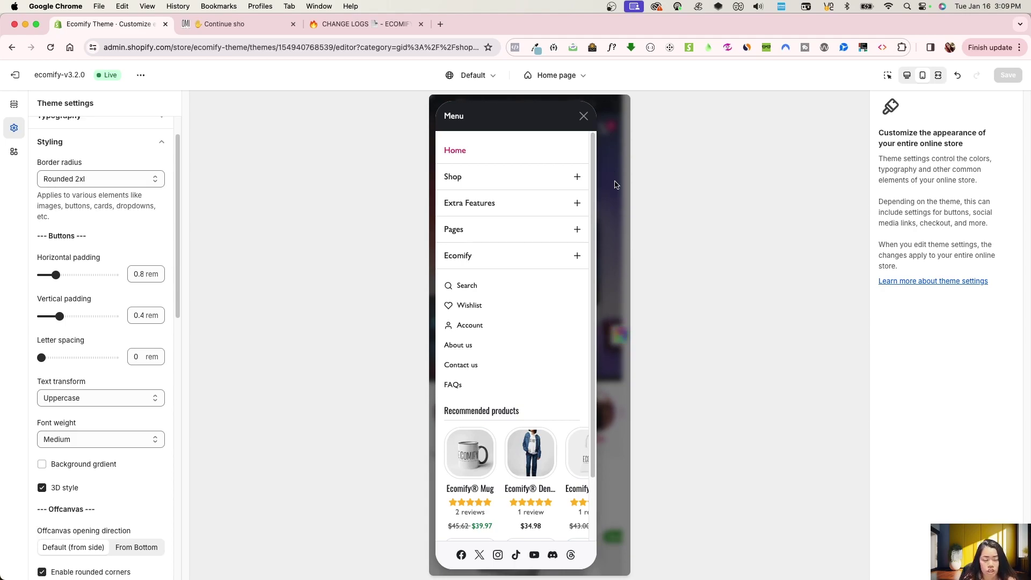
Scroll the mobile menu drawer to its recommended products, then return to the change log
scroll(535, 451, down, 2)
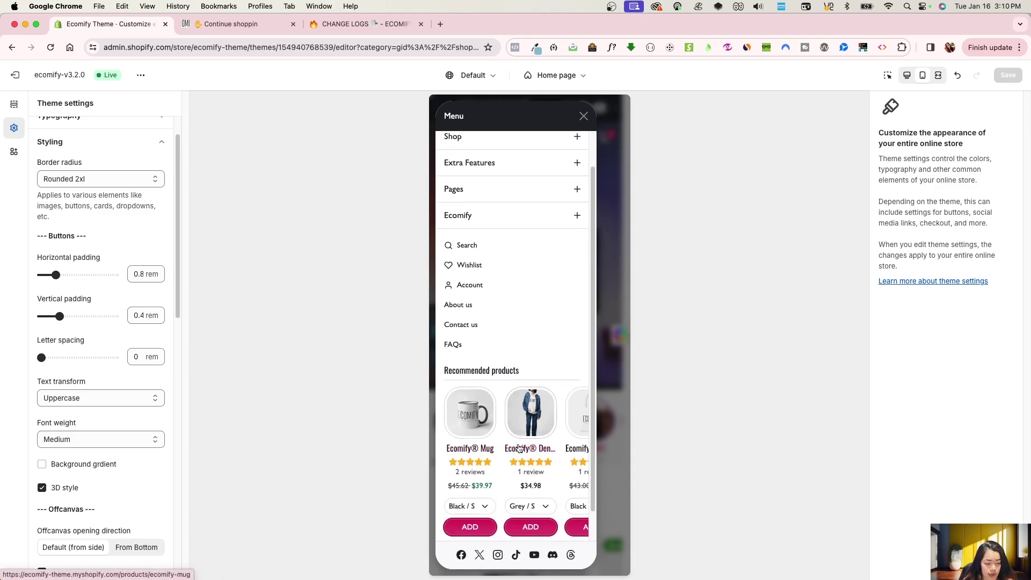
scroll(511, 495, down, 1)
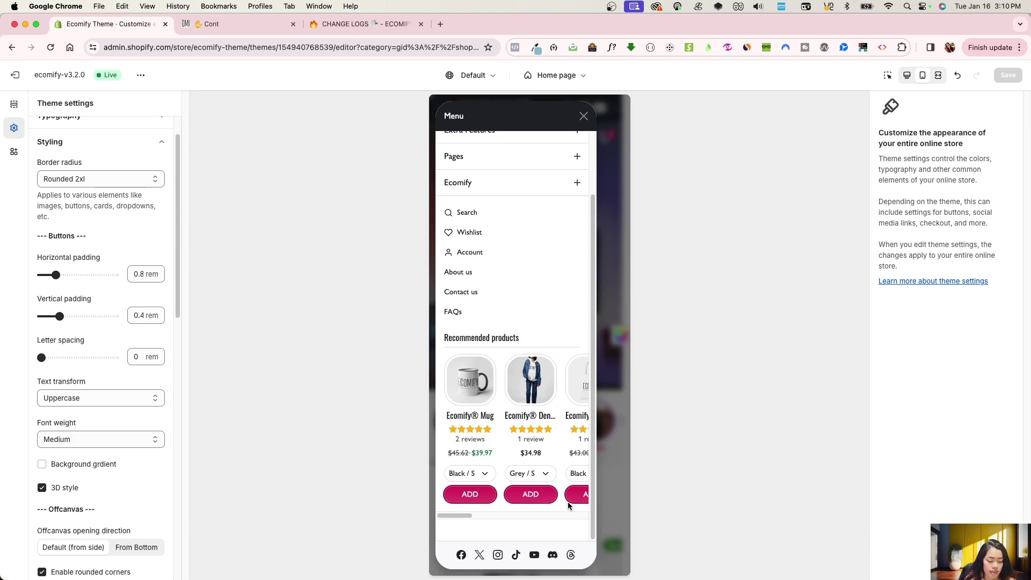
click(362, 23)
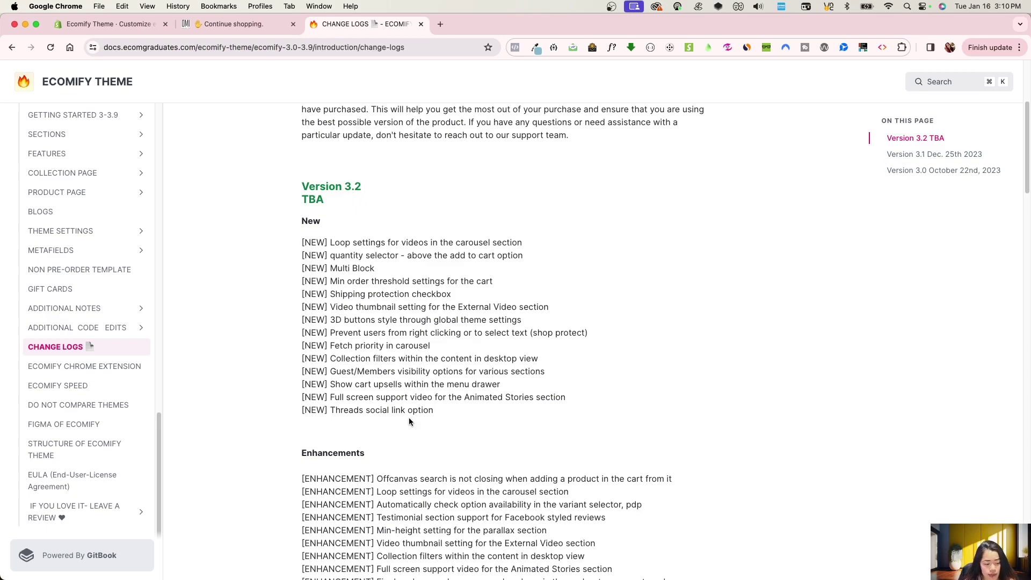
Scroll the change log down past Version 3.2 Enhancements to its Fixes list
scroll(425, 419, down, 2)
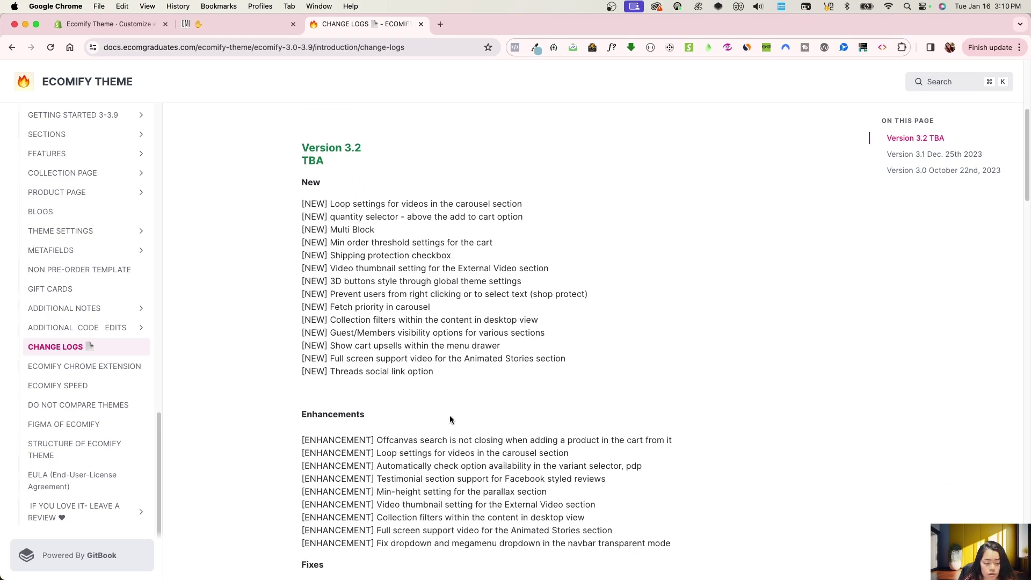
scroll(427, 420, down, 5)
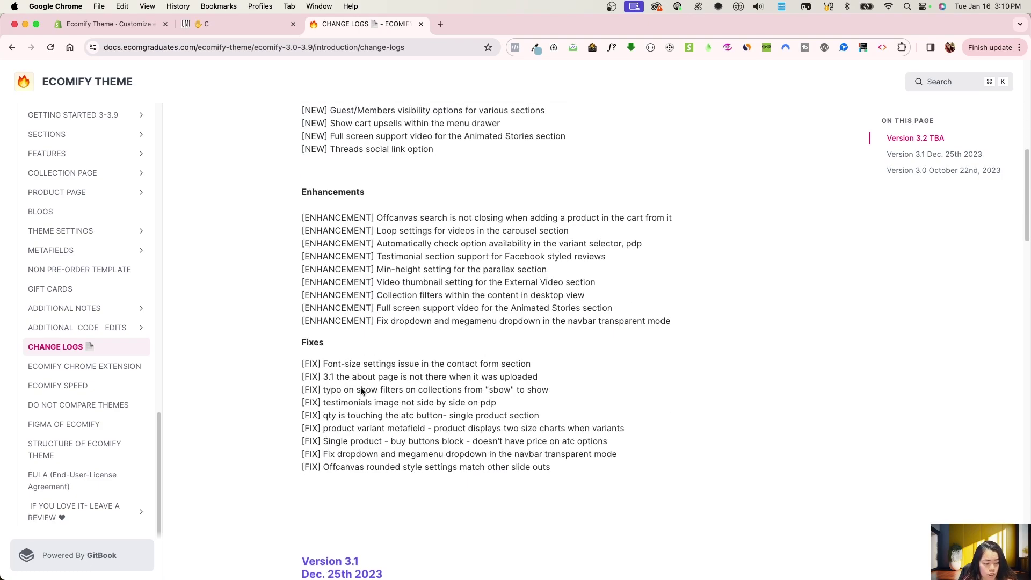